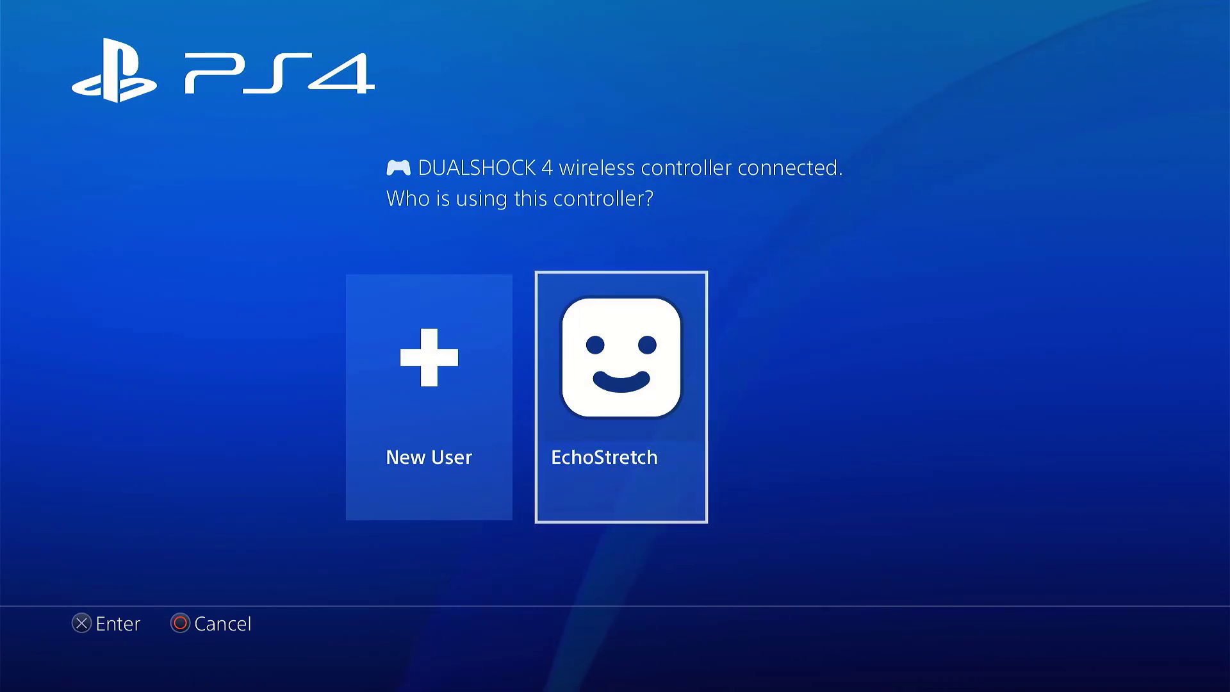
Step: Sign in with the existing user profile and open the console's Settings
{"action": "key", "text": "Return"}
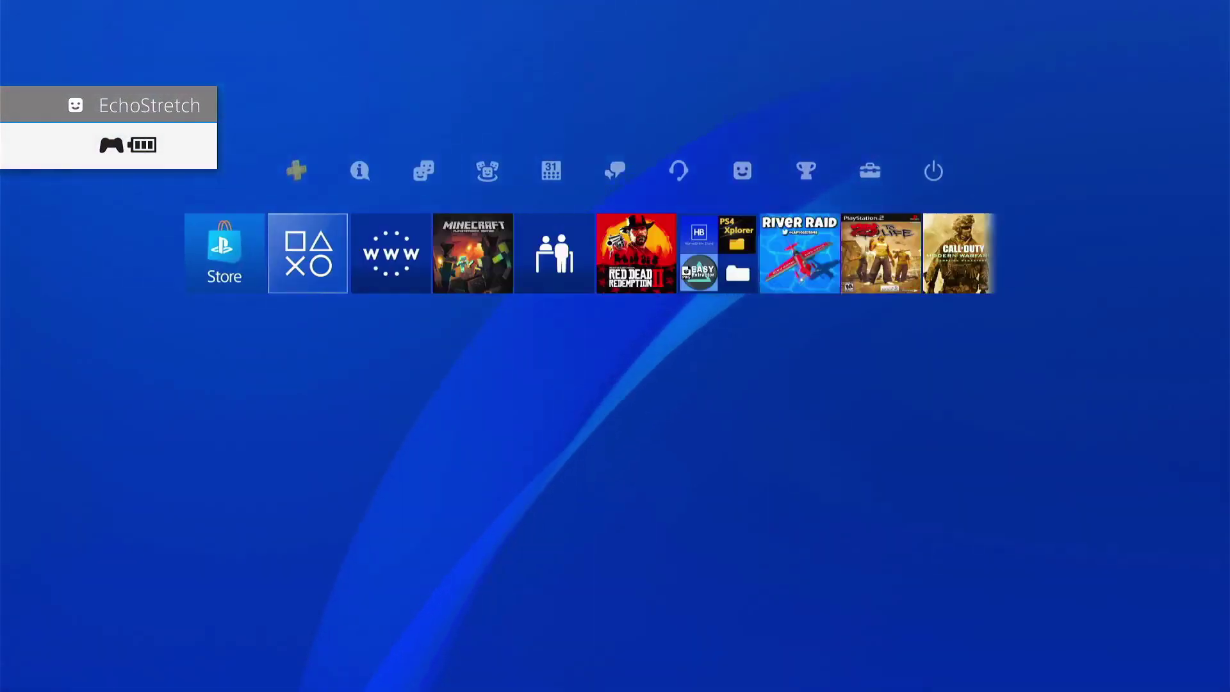
{"action": "key", "text": "Up"}
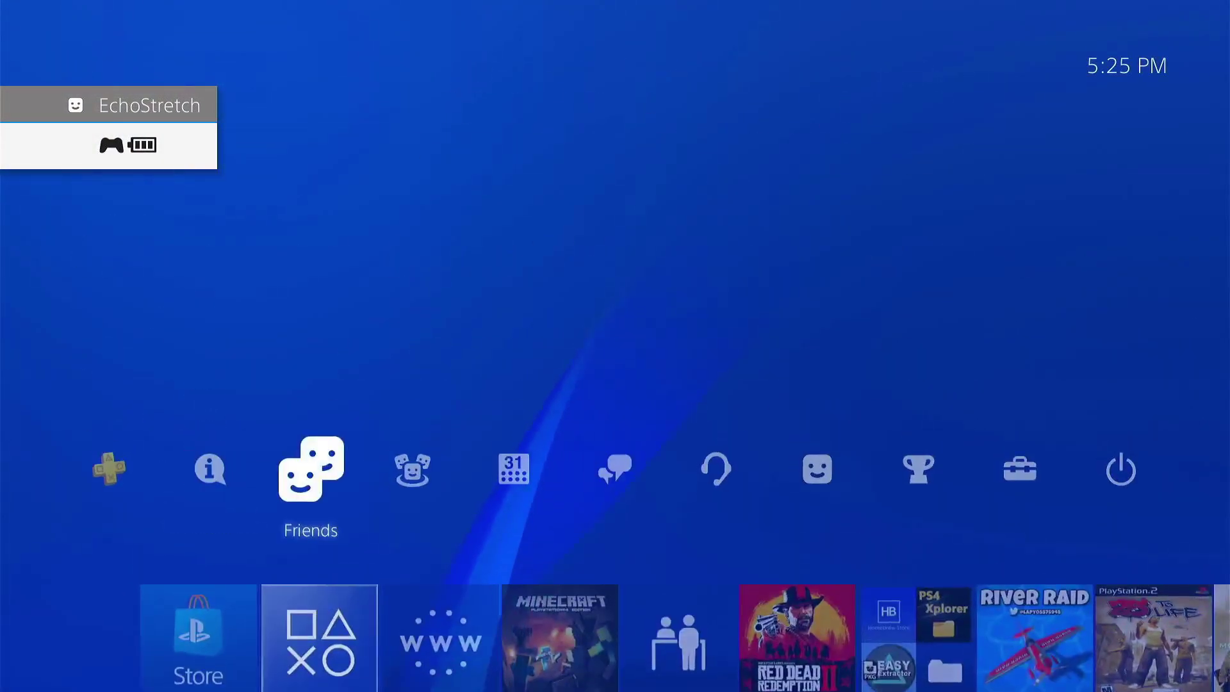
{"action": "key", "text": "Right"}
{"action": "key", "text": "Right"}
{"action": "key", "text": "Right"}
{"action": "key", "text": "Right"}
{"action": "key", "text": "Right"}
{"action": "key", "text": "Right"}
{"action": "key", "text": "Right"}
{"action": "key", "text": "Return"}
Step: Look through the Settings categories to the end of the list
{"action": "key", "text": "Down"}
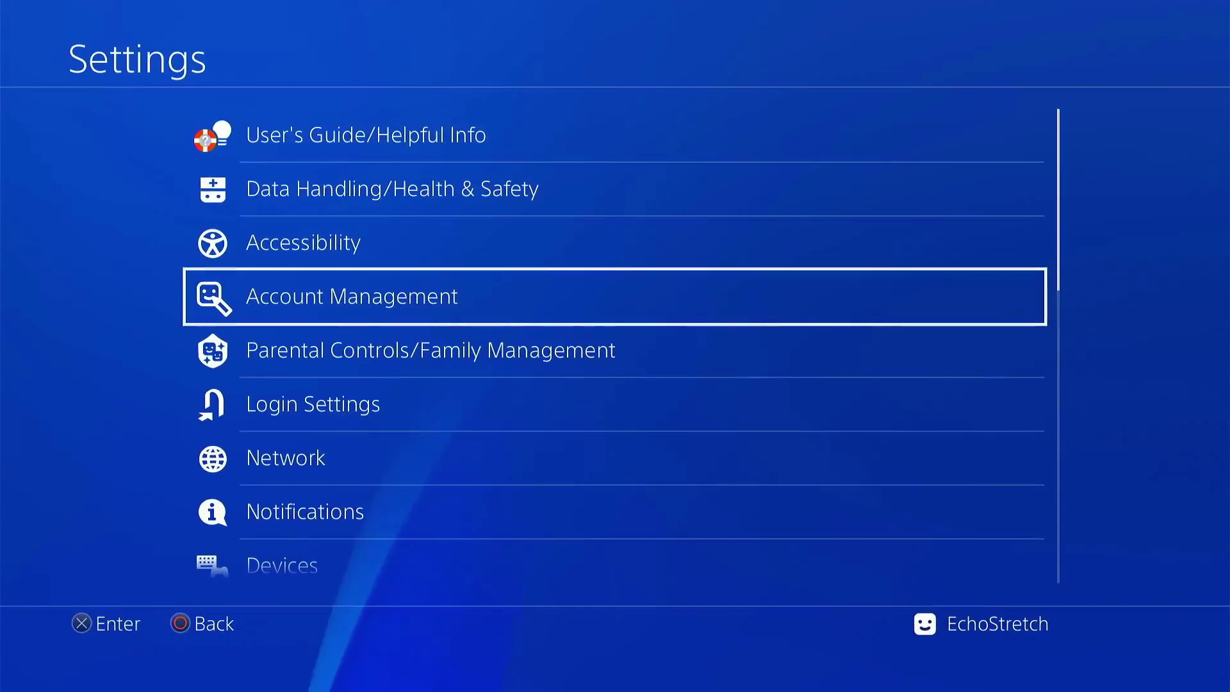
{"action": "key", "text": "Down"}
{"action": "key", "text": "Down"}
{"action": "key", "text": "Down"}
{"action": "key", "text": "Down"}
{"action": "key", "text": "Down"}
{"action": "key", "text": "Down"}
{"action": "key", "text": "Down"}
{"action": "key", "text": "Down"}
{"action": "key", "text": "Down"}
{"action": "key", "text": "Down"}
{"action": "key", "text": "Down"}
{"action": "key", "text": "Down"}
{"action": "key", "text": "Down"}
{"action": "key", "text": "Down"}
{"action": "key", "text": "Down"}
{"action": "key", "text": "Down"}
{"action": "key", "text": "Down"}
{"action": "key", "text": "Down"}
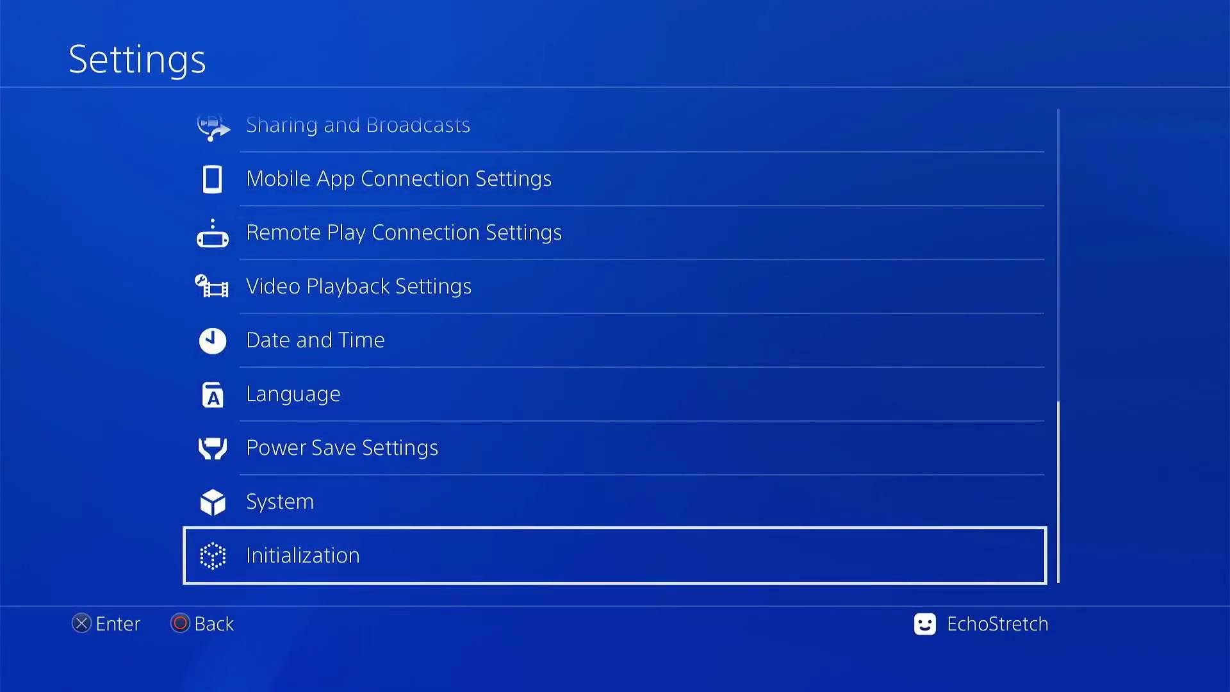
Step: Open the Network settings and check the Connect to the Internet option
{"action": "key", "text": "Up"}
{"action": "key", "text": "Up"}
{"action": "key", "text": "Up"}
{"action": "key", "text": "Up"}
{"action": "key", "text": "Up"}
{"action": "key", "text": "Up"}
{"action": "key", "text": "Up"}
{"action": "key", "text": "Up"}
{"action": "key", "text": "Up"}
{"action": "key", "text": "Up"}
{"action": "key", "text": "Up"}
{"action": "key", "text": "Up"}
{"action": "key", "text": "Up"}
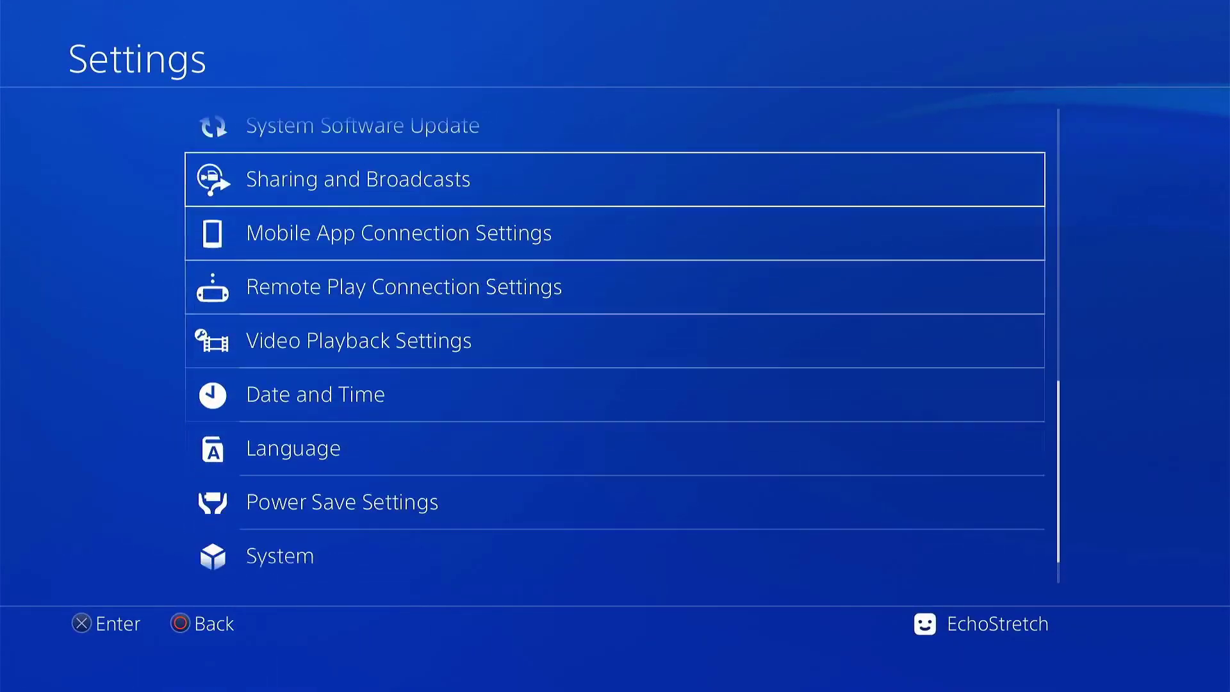
{"action": "key", "text": "Up"}
{"action": "key", "text": "Up"}
{"action": "key", "text": "Up"}
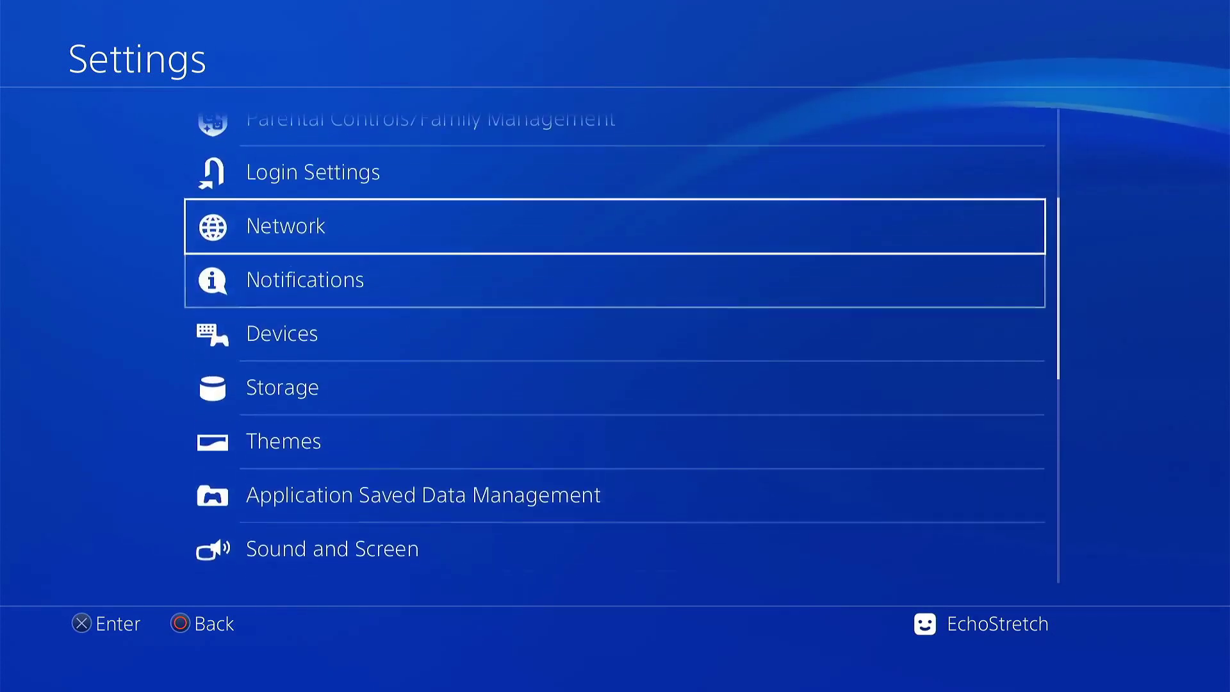
{"action": "key", "text": "Return"}
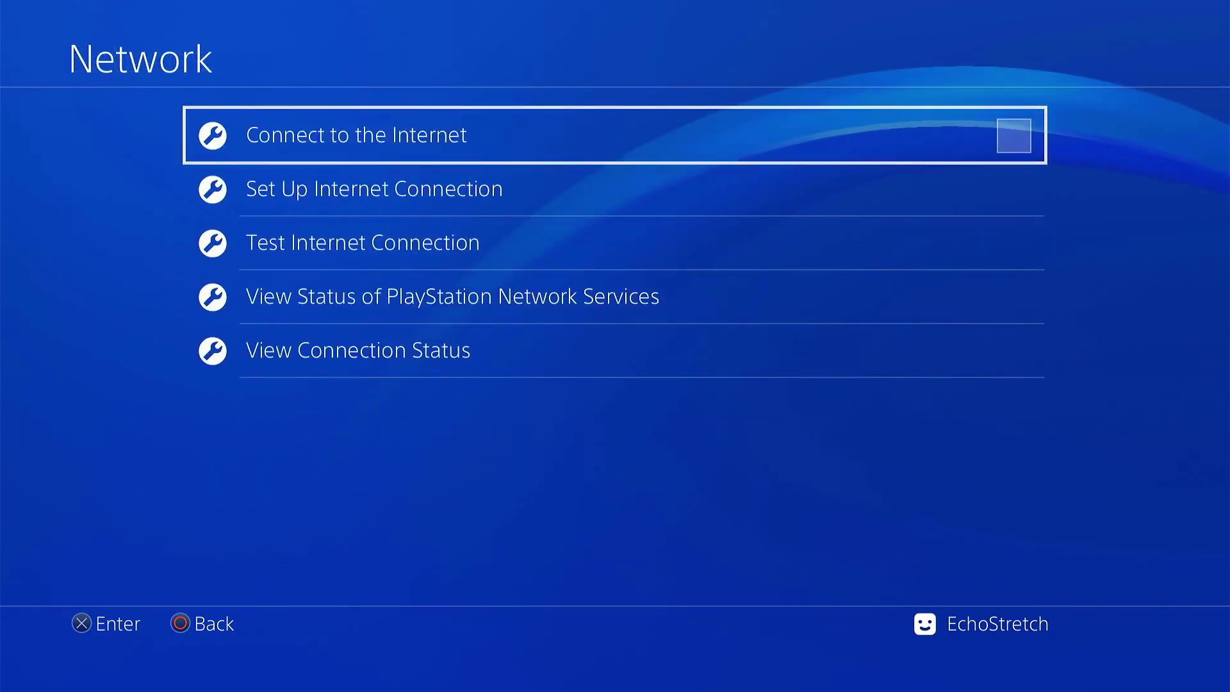
{"action": "key", "text": "Escape"}
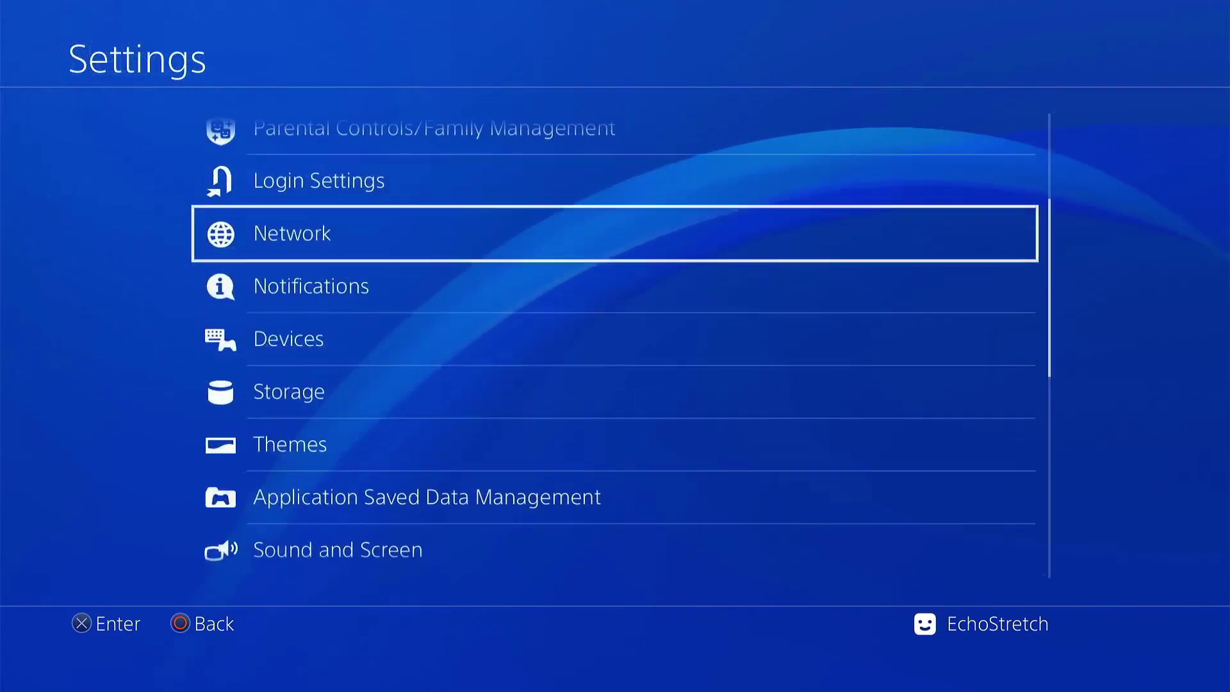
Step: Leave Settings and launch the Internet Browser from the home screen
{"action": "key", "text": "Escape"}
{"action": "key", "text": "Down"}
{"action": "key", "text": "Right"}
{"action": "key", "text": "Return"}
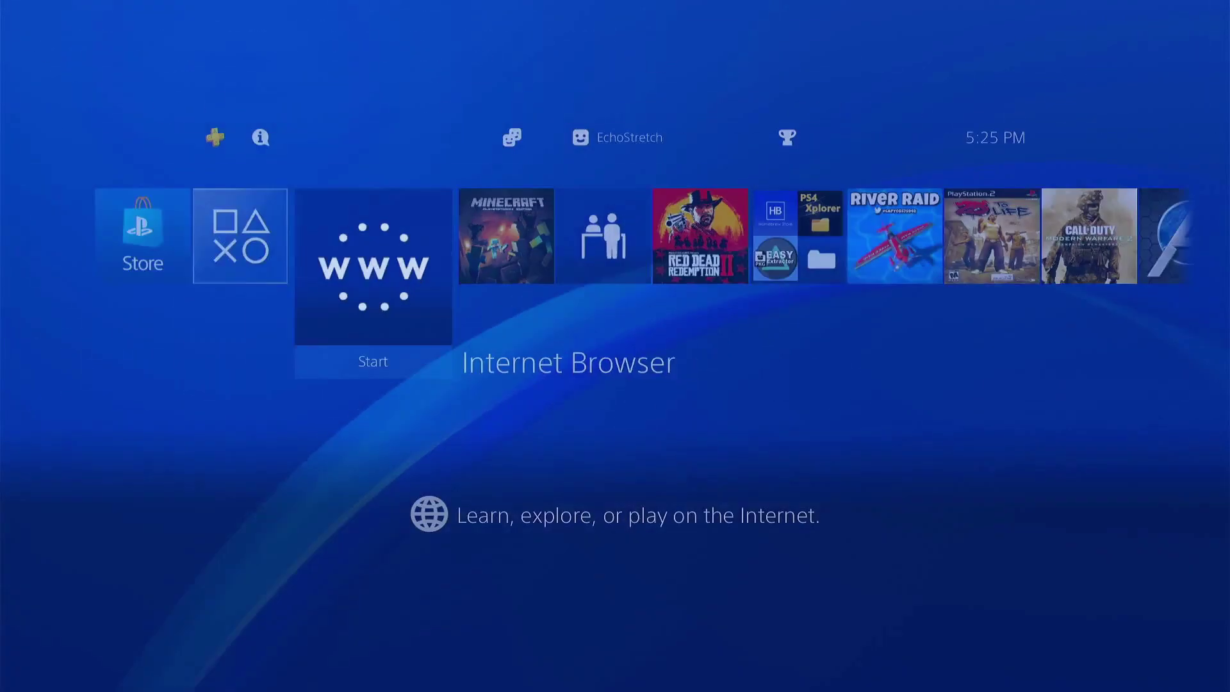
Step: Open the browser's Browsing History and clear its entries
{"action": "key", "text": "Menu"}
{"action": "key", "text": "Down"}
{"action": "key", "text": "Down"}
{"action": "key", "text": "Down"}
{"action": "key", "text": "Down"}
{"action": "key", "text": "Down"}
{"action": "key", "text": "Return"}
{"action": "key", "text": "Menu"}
{"action": "key", "text": "Down"}
{"action": "key", "text": "Return"}
{"action": "key", "text": "Return"}
{"action": "key", "text": "Menu"}
{"action": "key", "text": "Down"}
{"action": "key", "text": "Return"}
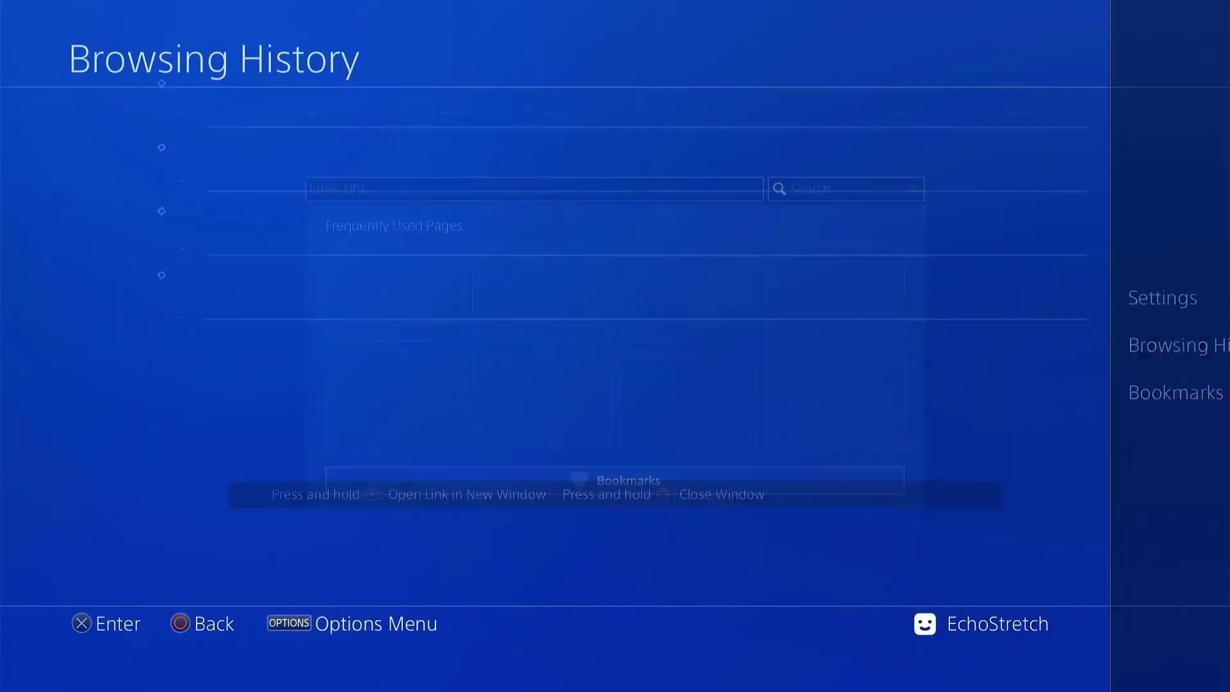
{"action": "key", "text": "Menu"}
{"action": "key", "text": "Return"}
{"action": "key", "text": "Return"}
{"action": "key", "text": "Escape"}
Step: Clear the stored browsing data in the browser's own settings
{"action": "key", "text": "Menu"}
{"action": "key", "text": "Return"}
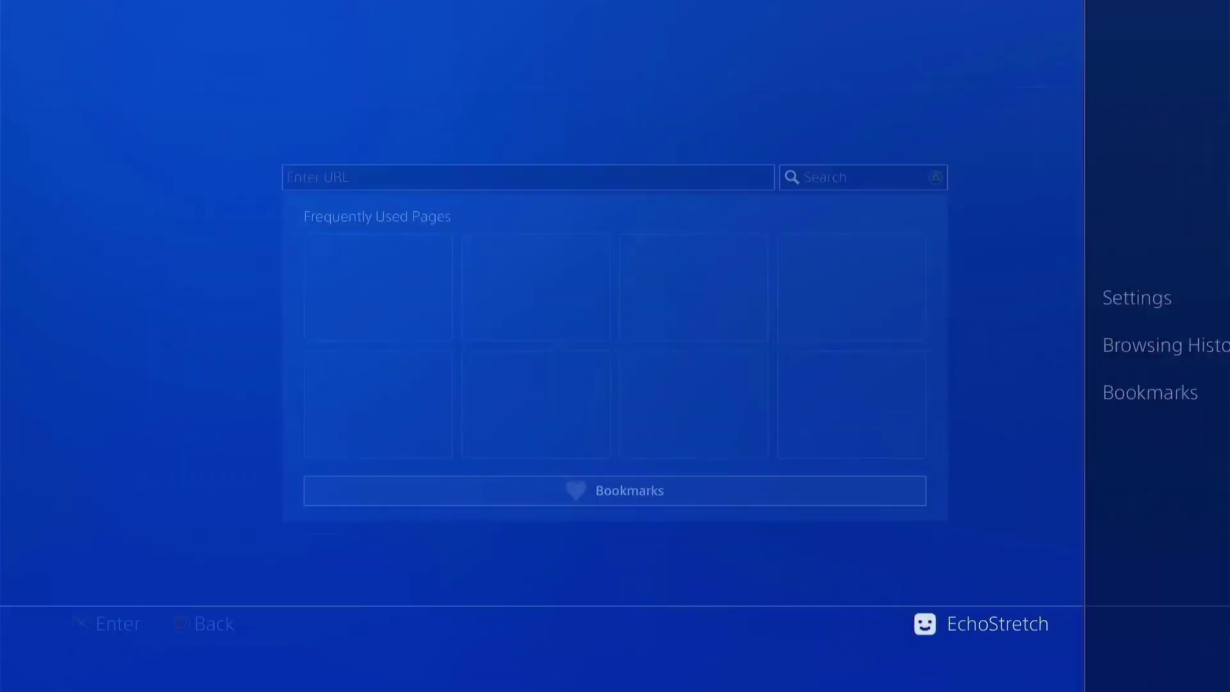
{"action": "key", "text": "Down"}
{"action": "key", "text": "Down"}
{"action": "key", "text": "Return"}
{"action": "key", "text": "Return"}
{"action": "key", "text": "Down"}
{"action": "key", "text": "Return"}
{"action": "key", "text": "Return"}
{"action": "key", "text": "Escape"}
Step: Load karo218.ir in the browser and choose the 7.55A host
{"action": "key", "text": "Down"}
{"action": "key", "text": "Down"}
{"action": "key", "text": "Up"}
{"action": "key", "text": "Up"}
{"action": "key", "text": "Up"}
{"action": "key", "text": "Return"}
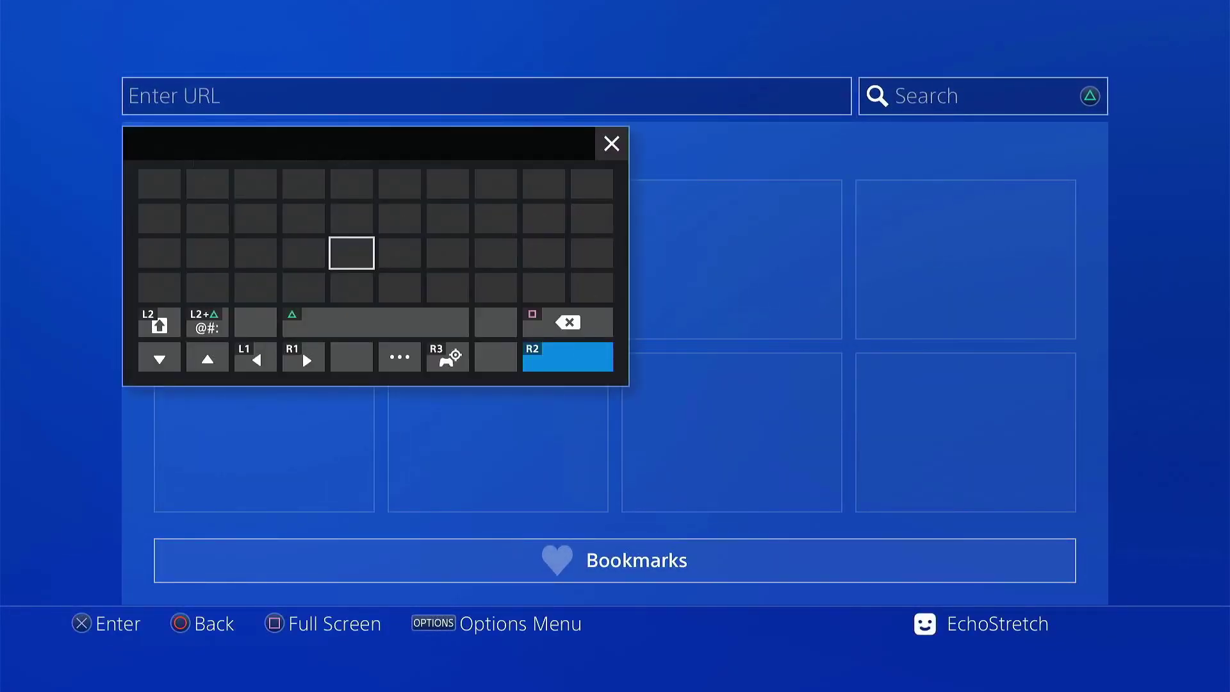
{"action": "key", "text": "Right"}
{"action": "key", "text": "Right"}
{"action": "key", "text": "Right"}
{"action": "key", "text": "Return"}
{"action": "key", "text": "Left"}
{"action": "key", "text": "Left"}
{"action": "key", "text": "Left"}
{"action": "key", "text": "Left"}
{"action": "key", "text": "Left"}
{"action": "key", "text": "Left"}
{"action": "key", "text": "Left"}
{"action": "key", "text": "Return"}
{"action": "key", "text": "Up"}
{"action": "key", "text": "Up"}
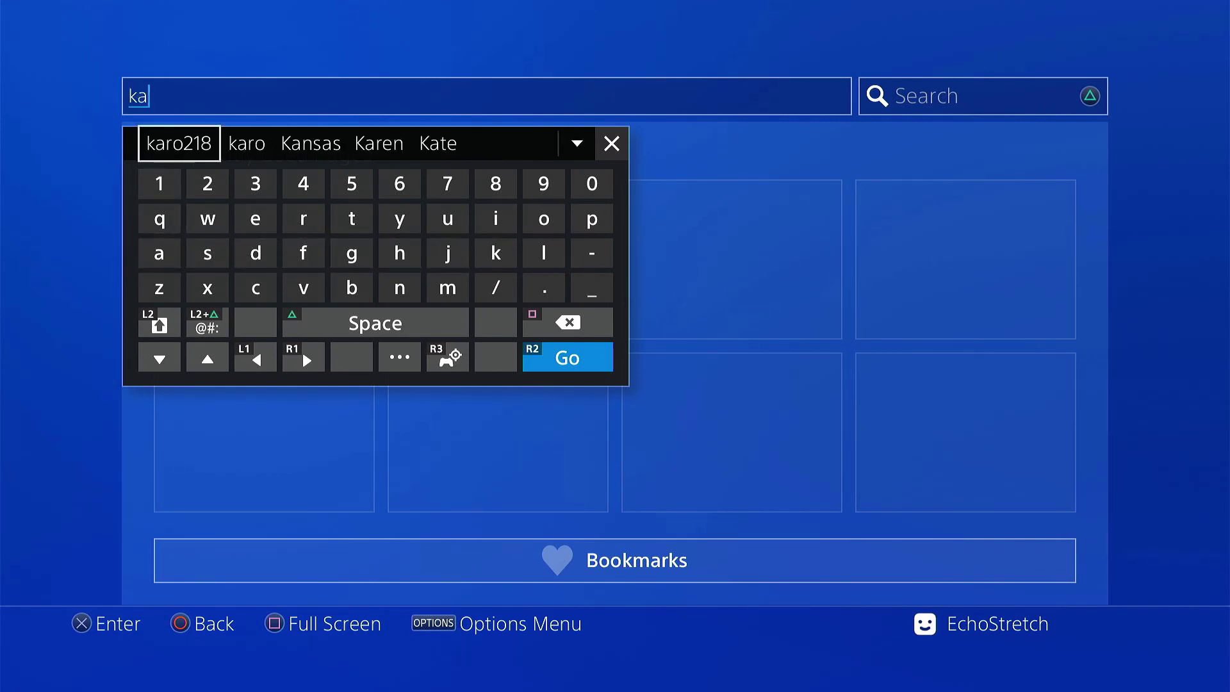
{"action": "key", "text": "Up"}
{"action": "key", "text": "Return"}
{"action": "key", "text": "Up"}
{"action": "key", "text": "Return"}
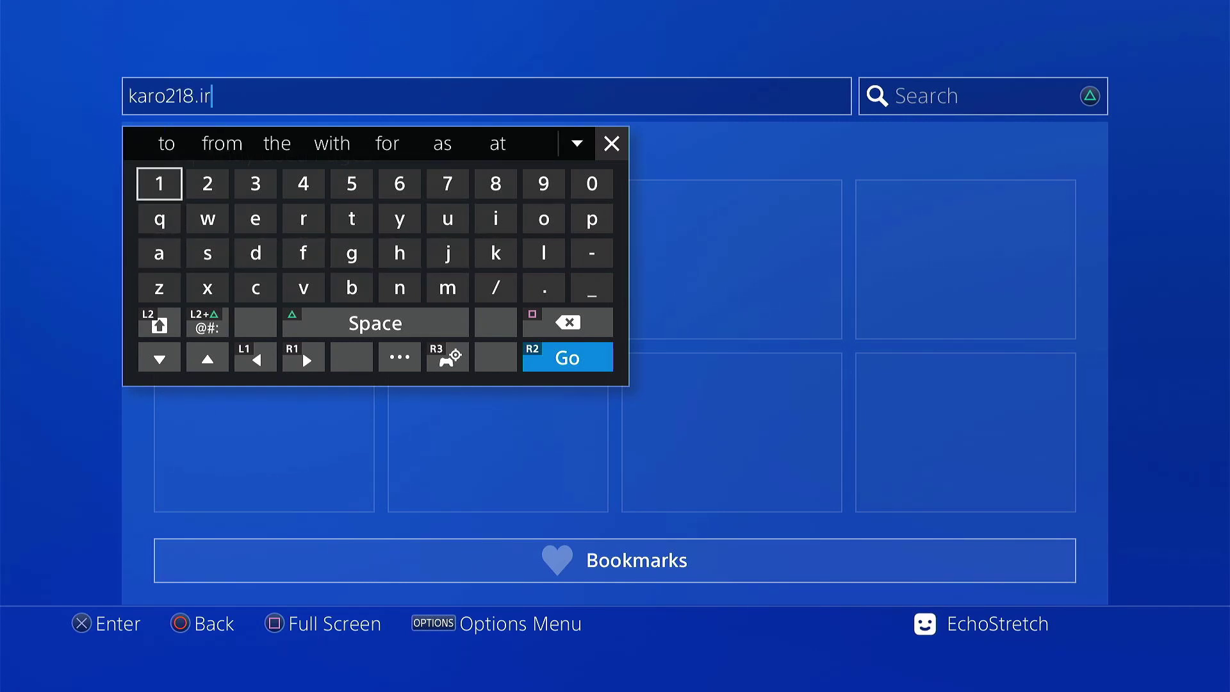
{"action": "key", "text": "Return"}
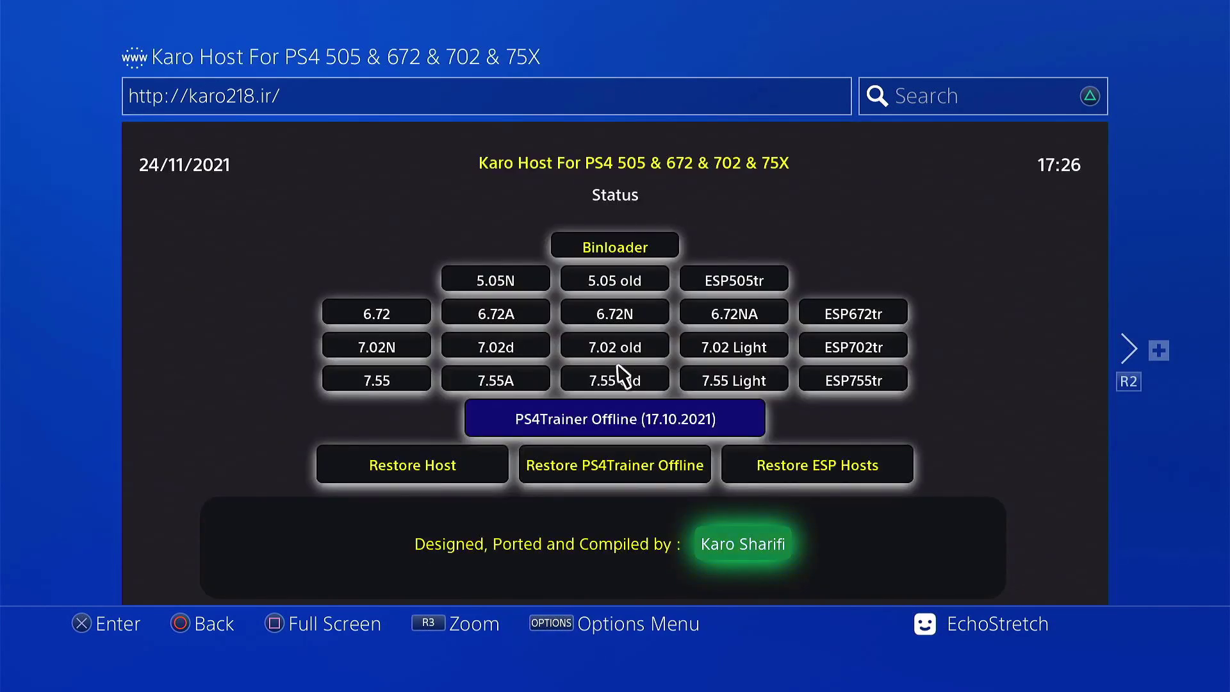
{"action": "left_click", "coordinate": [516, 385]}
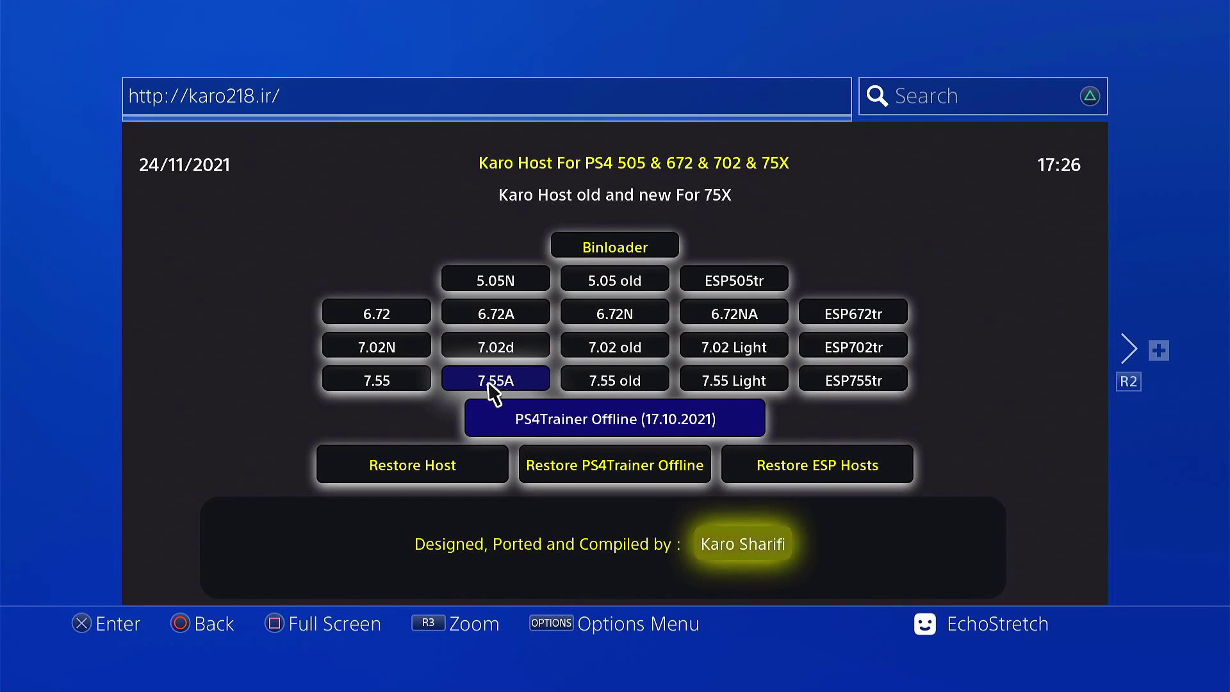
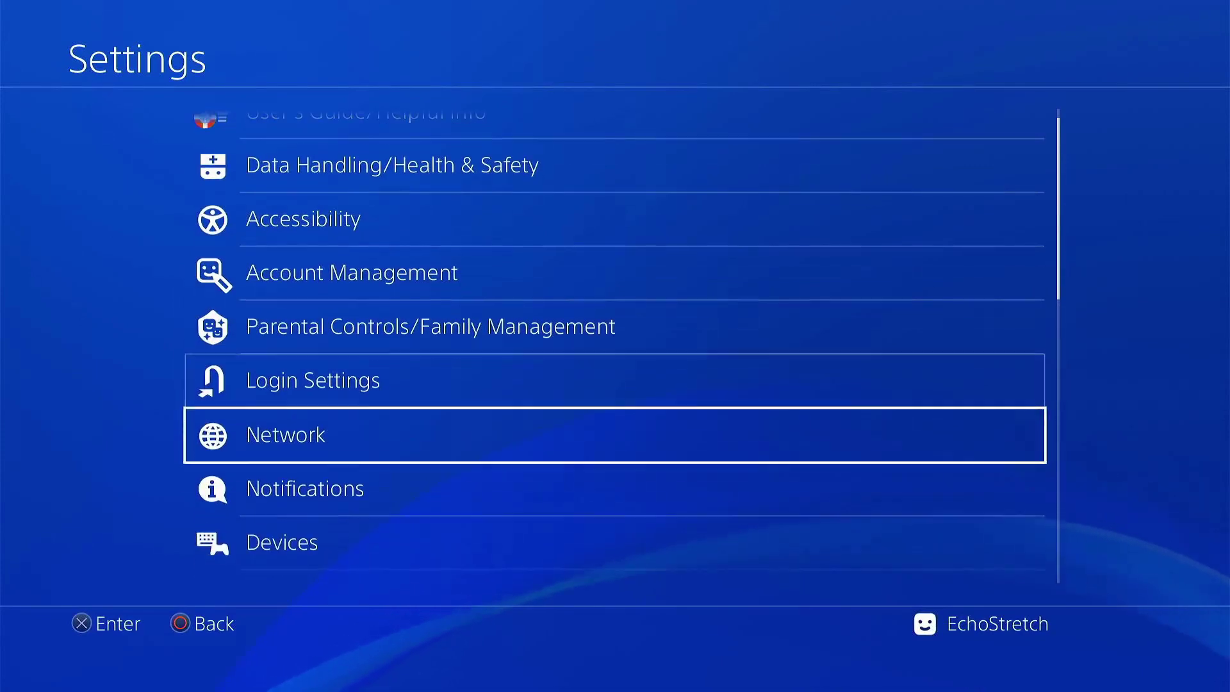
Step: Turn off Connect to the Internet in the Network settings and return to the home screen
{"action": "key", "text": "Return"}
{"action": "key", "text": "Return"}
{"action": "key", "text": "Escape"}
{"action": "key", "text": "Escape"}
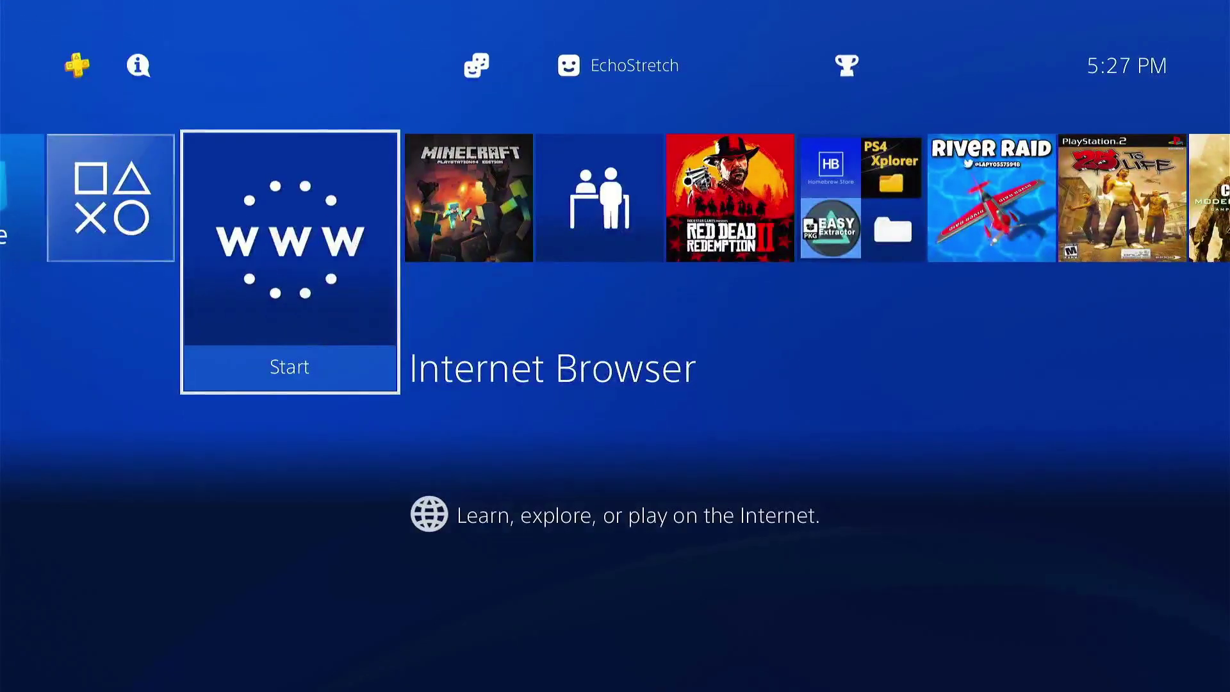
Step: Launch the Internet Browser again and load the GoldHenV2b payload from the 7.55A host page
{"action": "key", "text": "Return"}
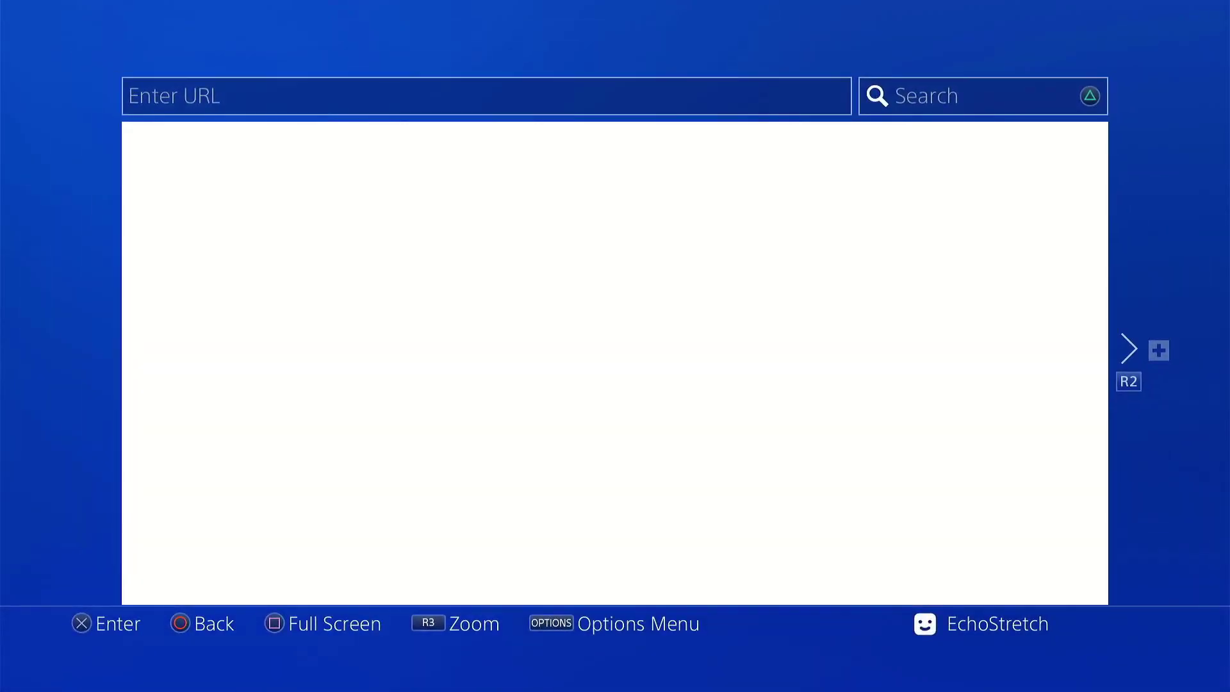
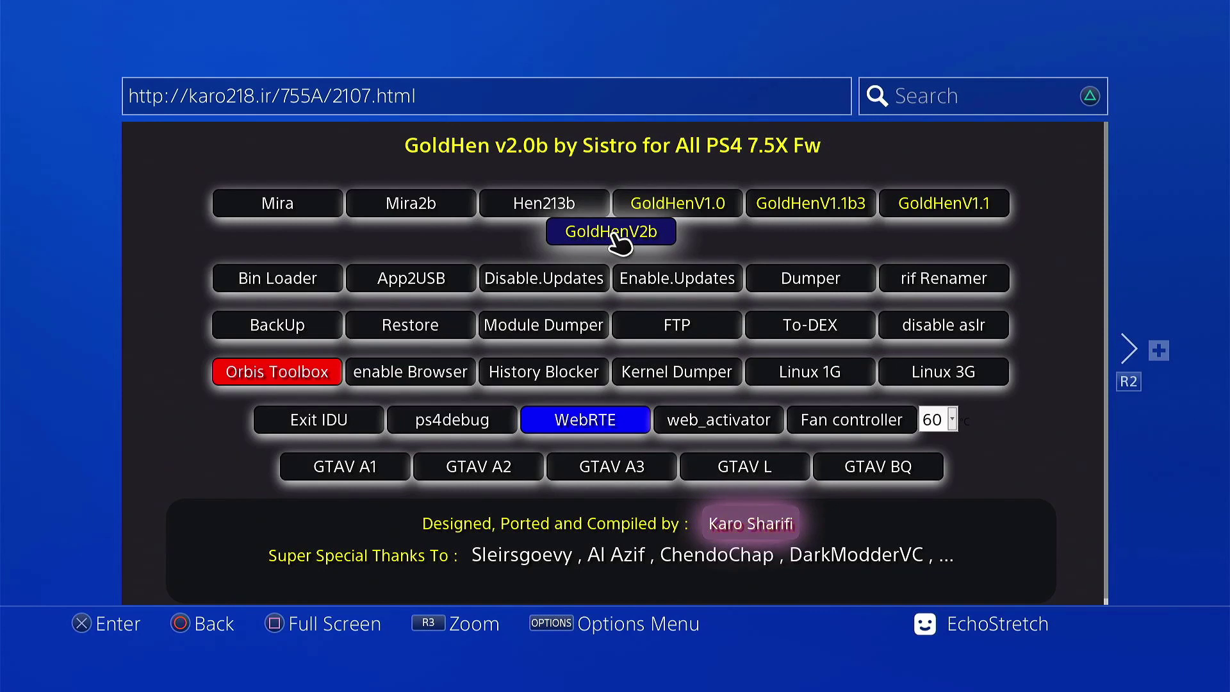
{"action": "left_click", "coordinate": [617, 239]}
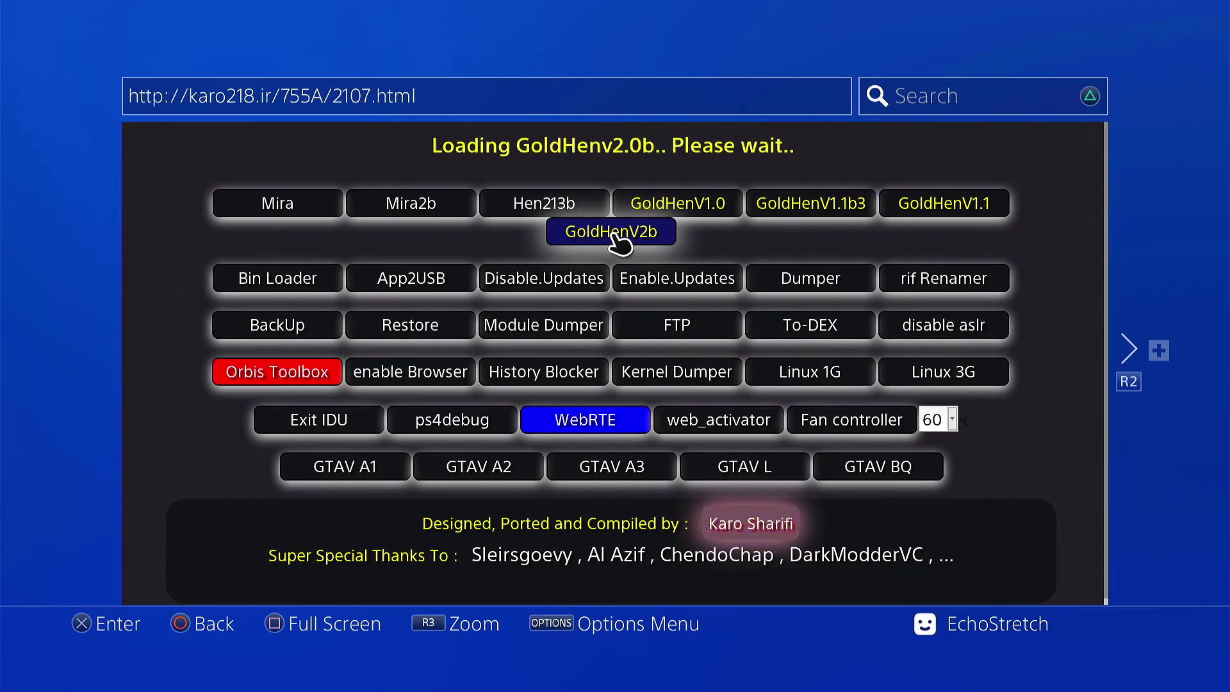
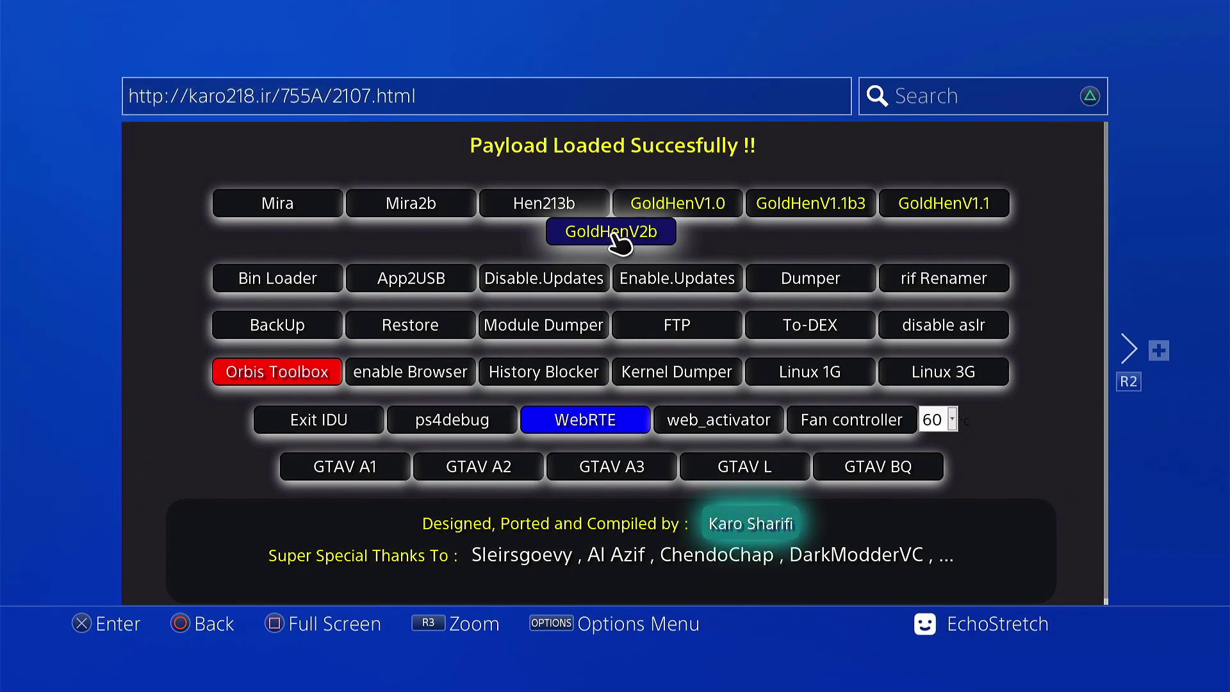
Step: Return to the home screen and turn on Connect to the Internet in the Network settings
{"action": "key", "text": "super"}
{"action": "key", "text": "Up"}
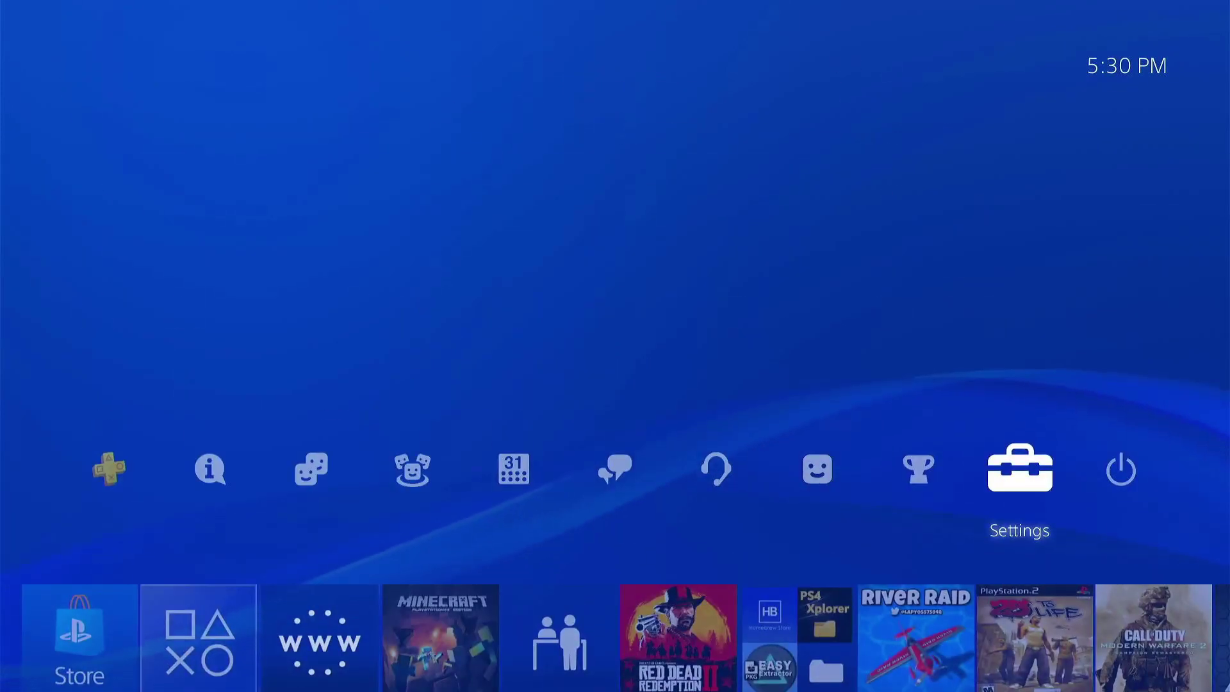
{"action": "key", "text": "Return"}
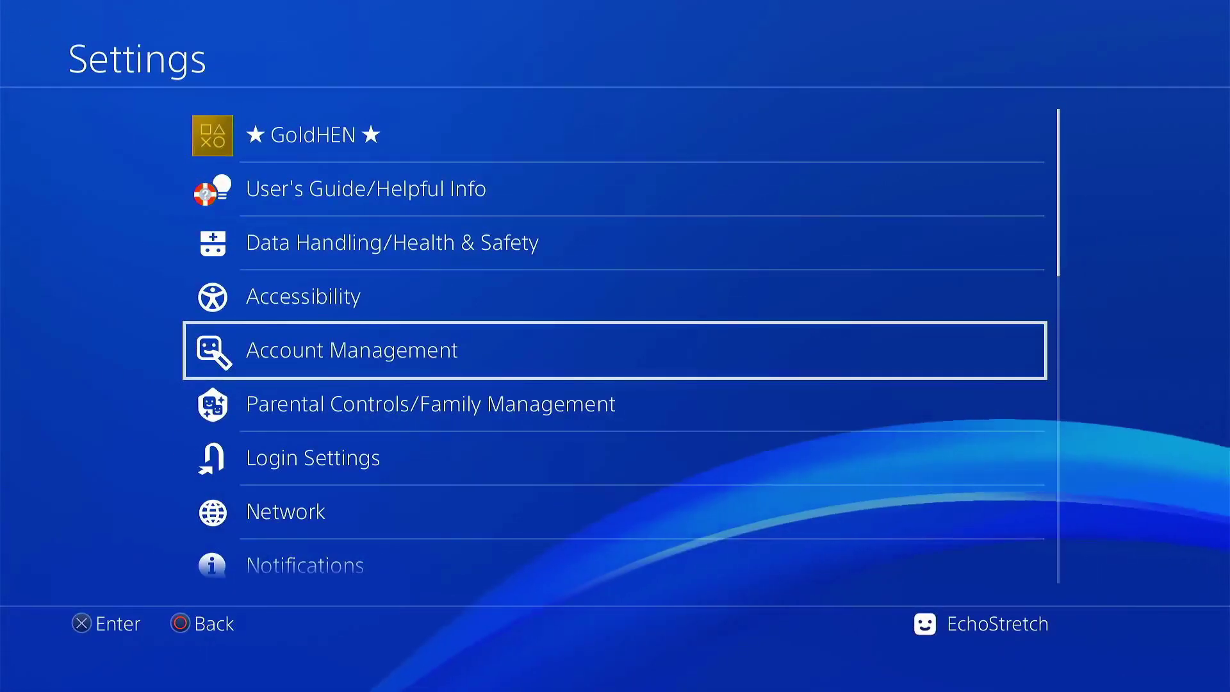
{"action": "key", "text": "Down"}
{"action": "key", "text": "Down"}
{"action": "key", "text": "Down"}
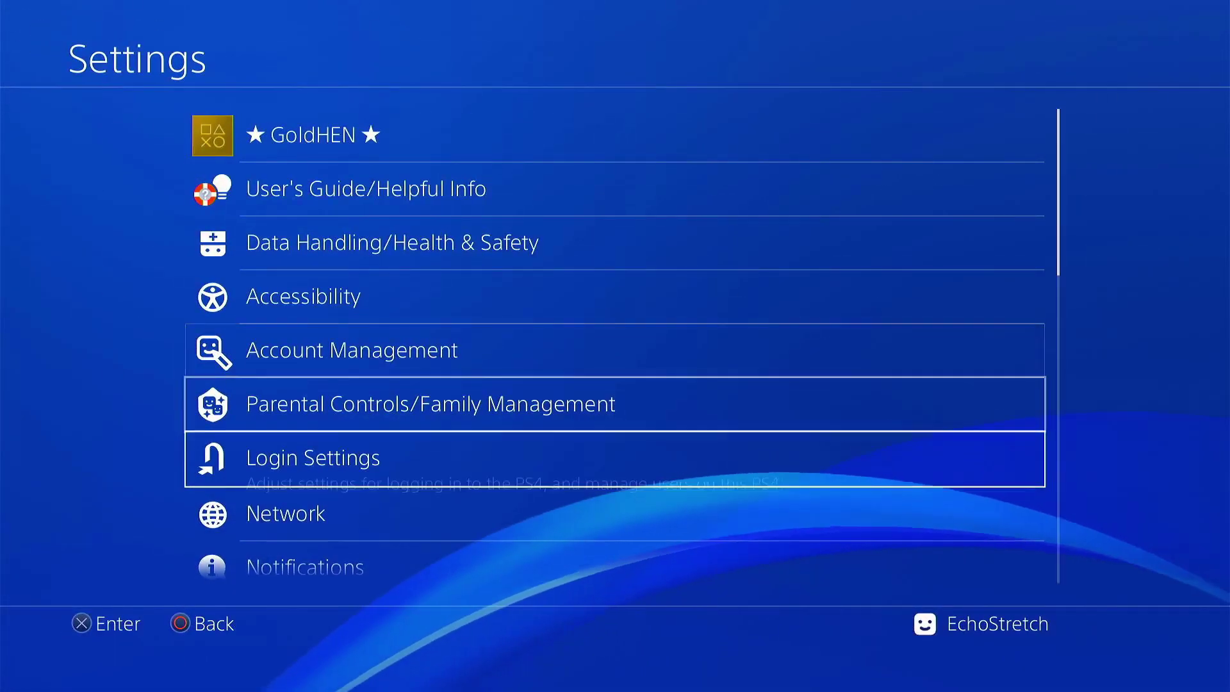
{"action": "key", "text": "Return"}
{"action": "key", "text": "Return"}
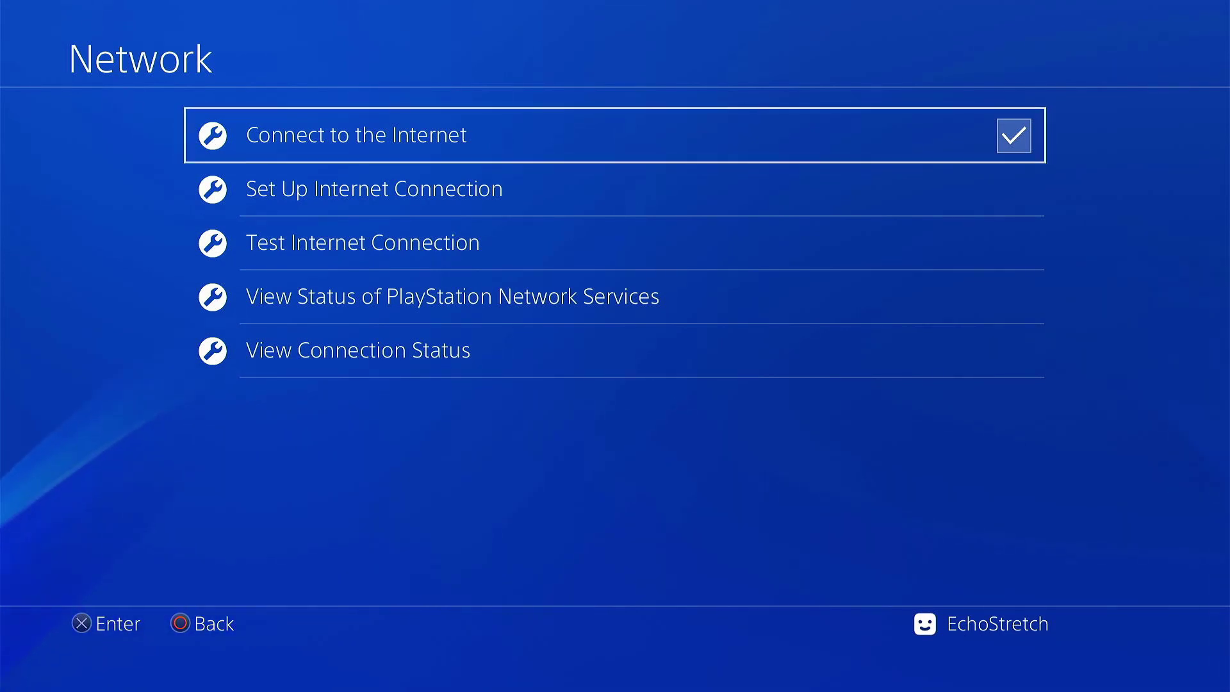
Step: Open the GoldHEN settings and enable the BinLoader Server
{"action": "key", "text": "Escape"}
{"action": "key", "text": "Up"}
{"action": "key", "text": "Up"}
{"action": "key", "text": "Up"}
{"action": "key", "text": "Up"}
{"action": "key", "text": "Up"}
{"action": "key", "text": "Up"}
{"action": "key", "text": "Up"}
{"action": "key", "text": "Return"}
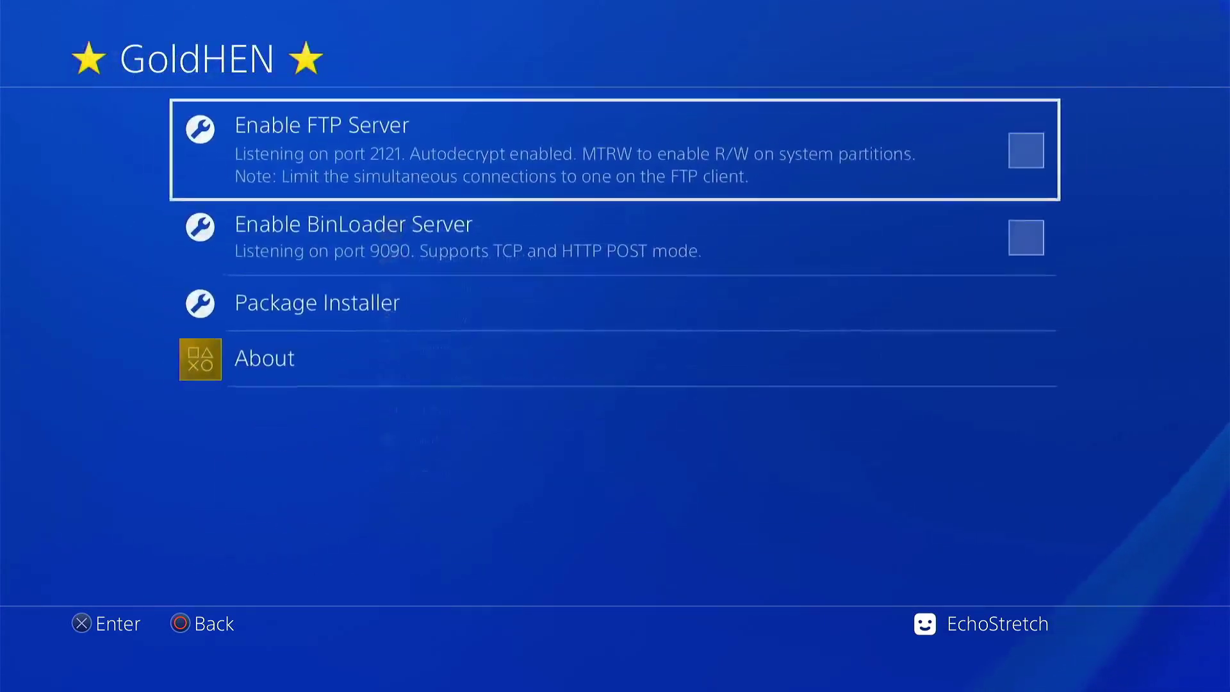
{"action": "key", "text": "Down"}
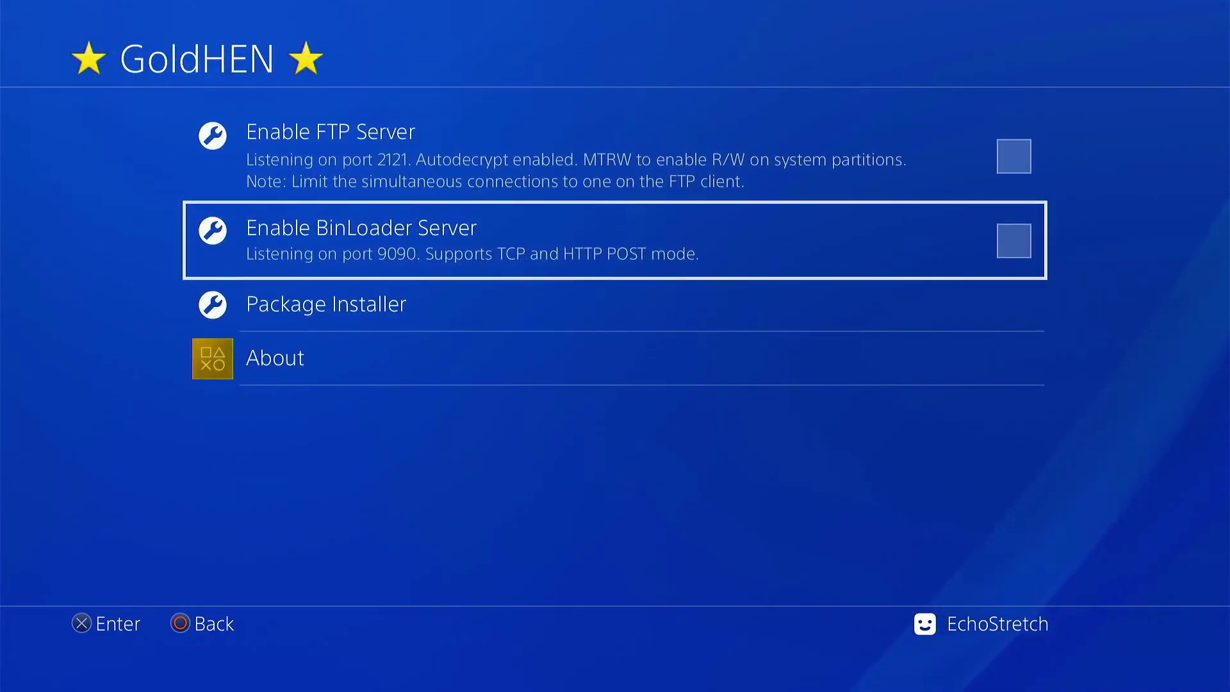
{"action": "key", "text": "Return"}
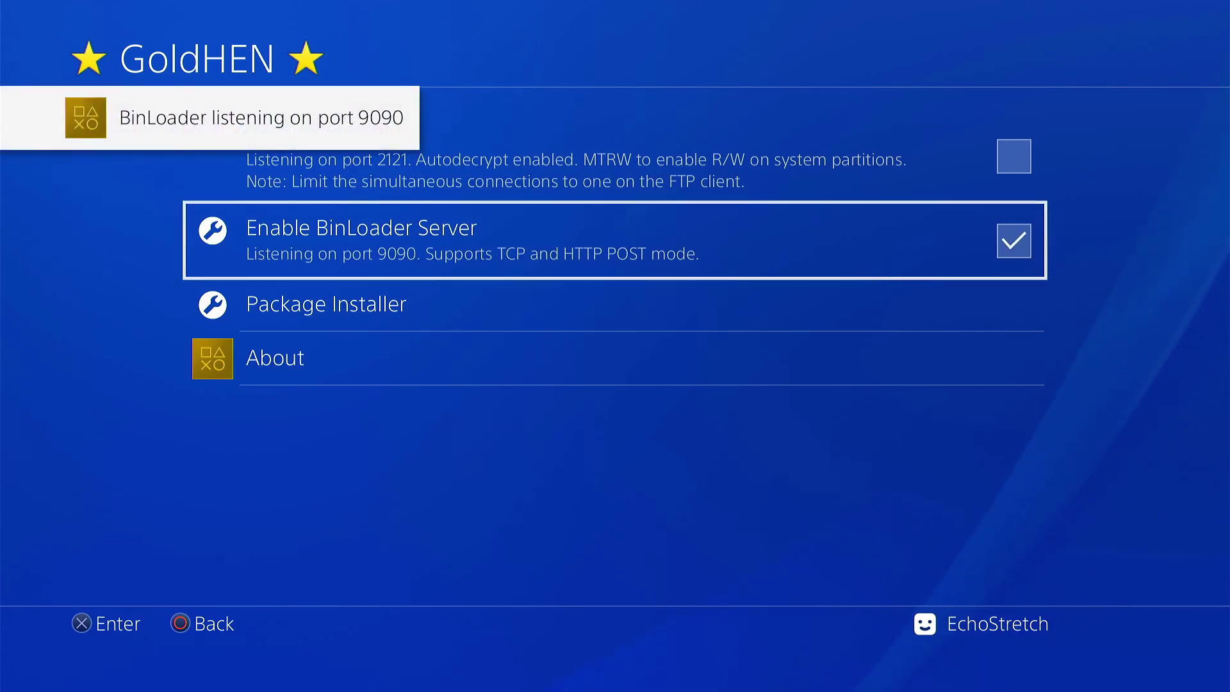
Step: Leave Settings and launch Payload Guest from the home screen
{"action": "key", "text": "Escape"}
{"action": "key", "text": "Escape"}
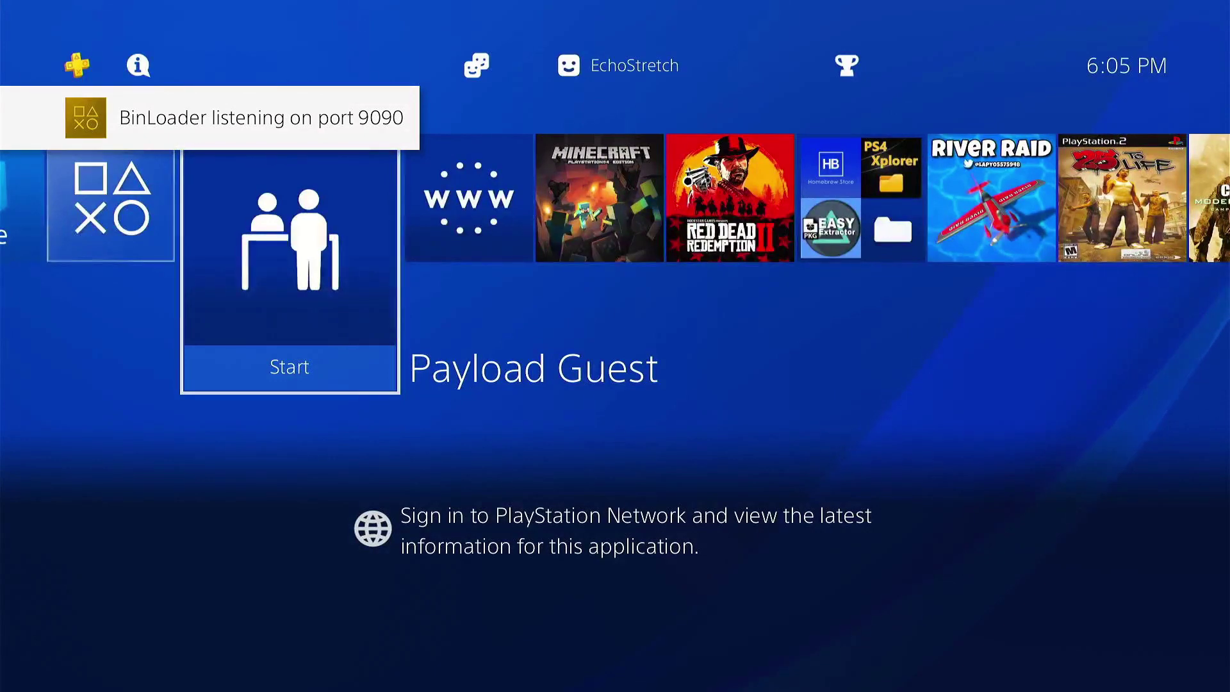
{"action": "key", "text": "Return"}
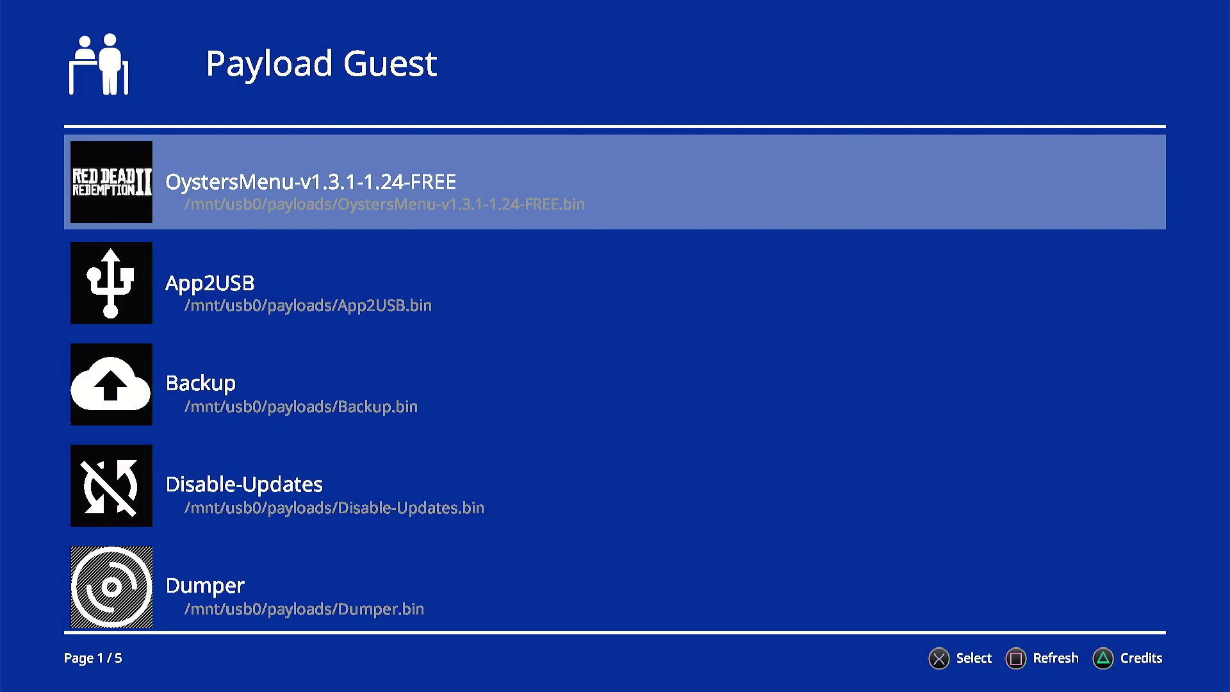
Step: Run the Orbis-Toolbox-755 payload from the last page of the payload list
{"action": "key", "text": "Down"}
{"action": "key", "text": "Down"}
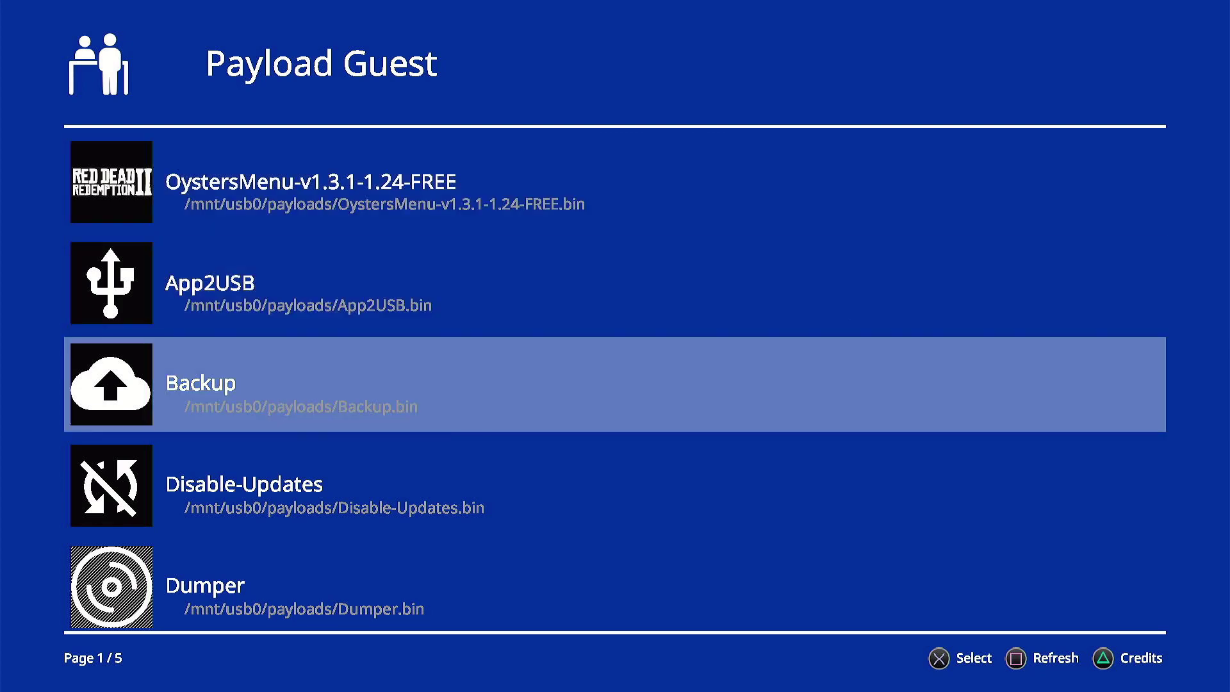
{"action": "key", "text": "Down"}
{"action": "key", "text": "Down"}
{"action": "key", "text": "Down"}
{"action": "key", "text": "Down"}
{"action": "key", "text": "Down"}
{"action": "key", "text": "Down"}
{"action": "key", "text": "Down"}
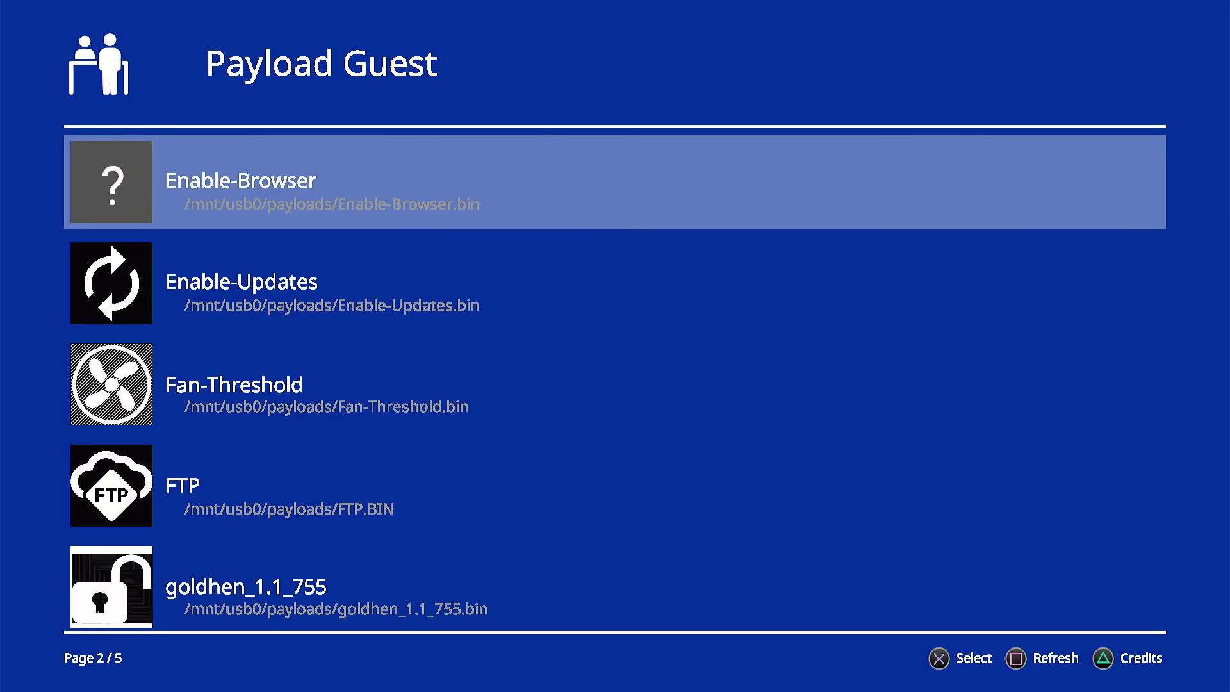
{"action": "key", "text": "Down"}
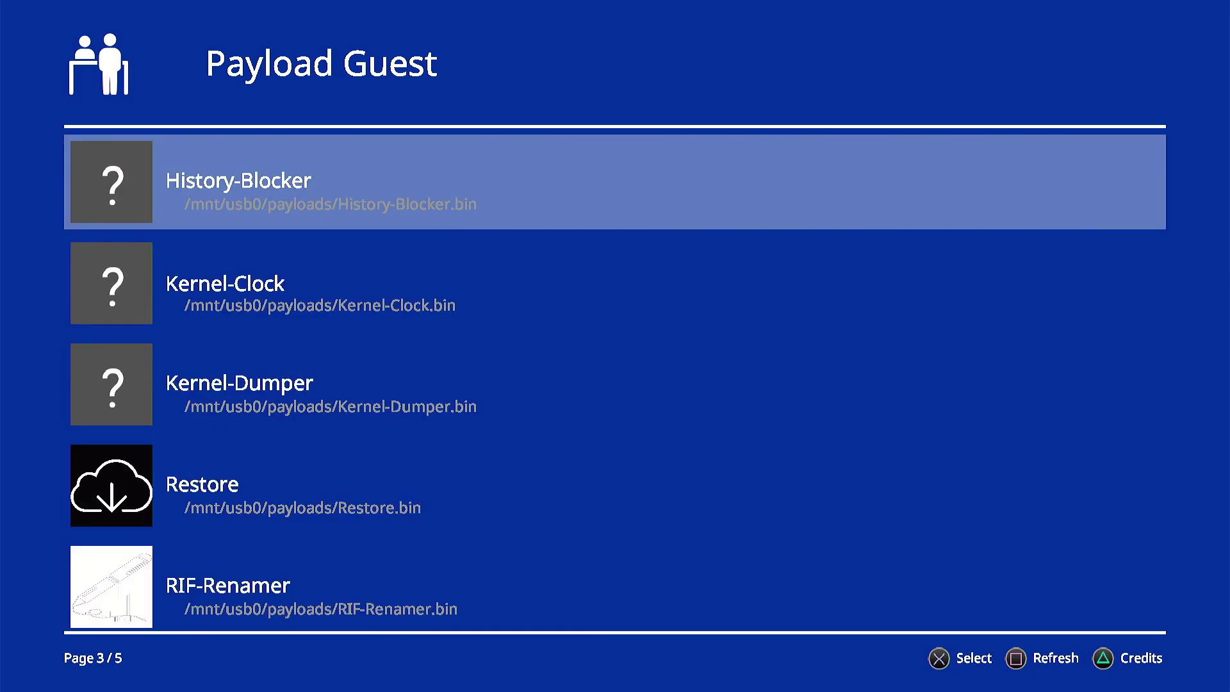
{"action": "key", "text": "Down"}
{"action": "key", "text": "Down"}
{"action": "key", "text": "Down"}
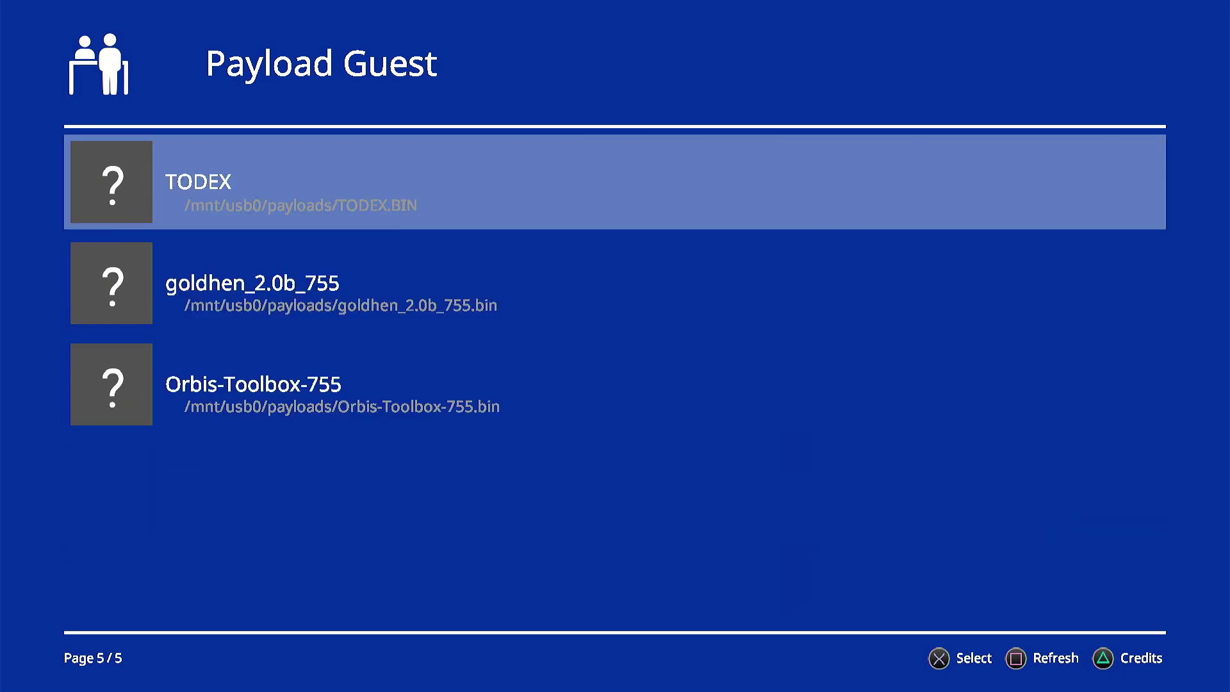
{"action": "key", "text": "Down"}
{"action": "key", "text": "Down"}
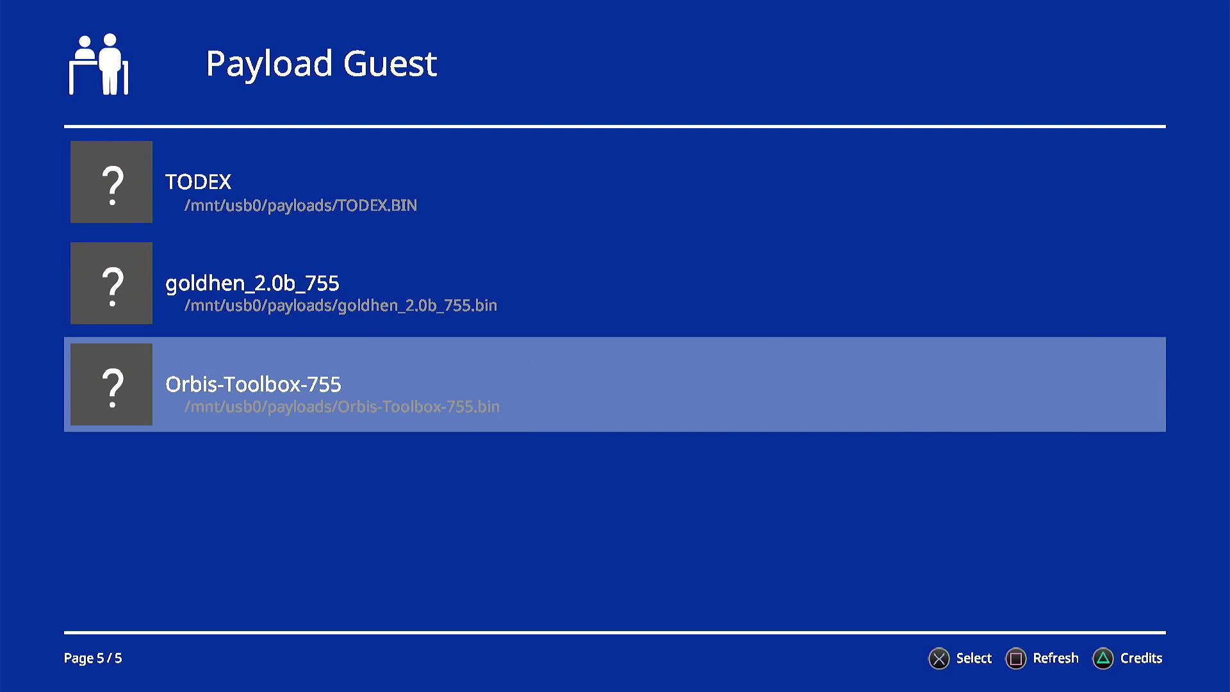
{"action": "key", "text": "Return"}
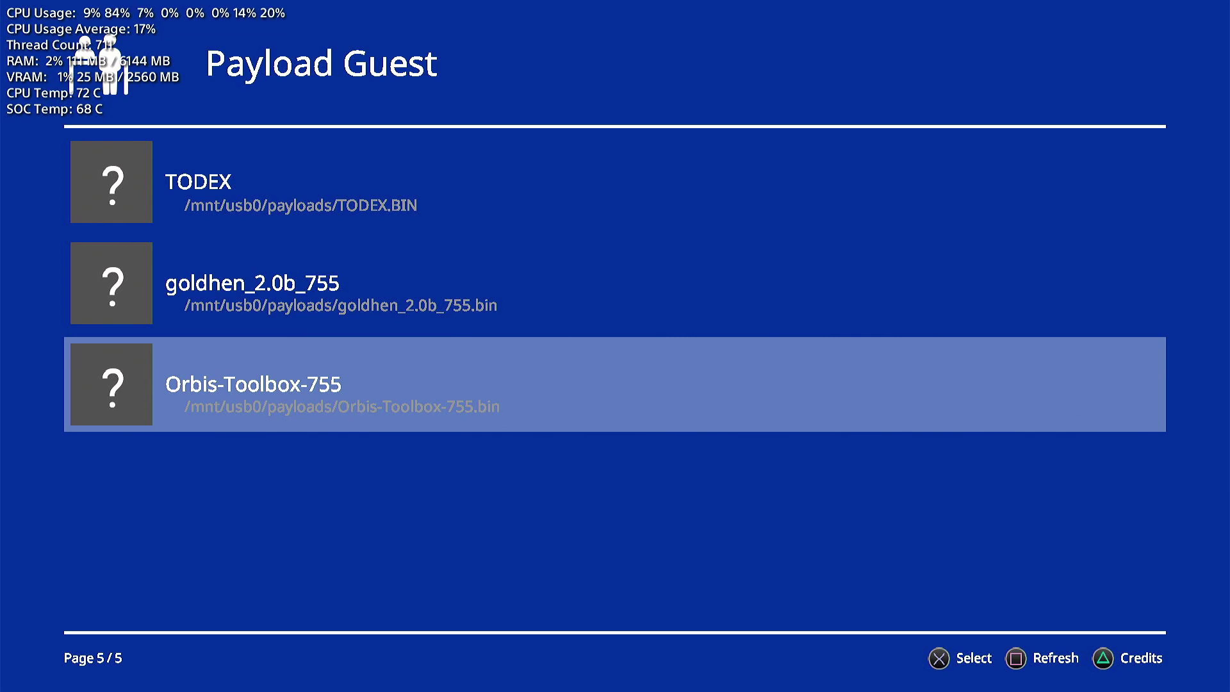
Step: Run the History-Blocker payload from page 3 of the payload list
{"action": "key", "text": "Up"}
{"action": "key", "text": "Up"}
{"action": "key", "text": "Up"}
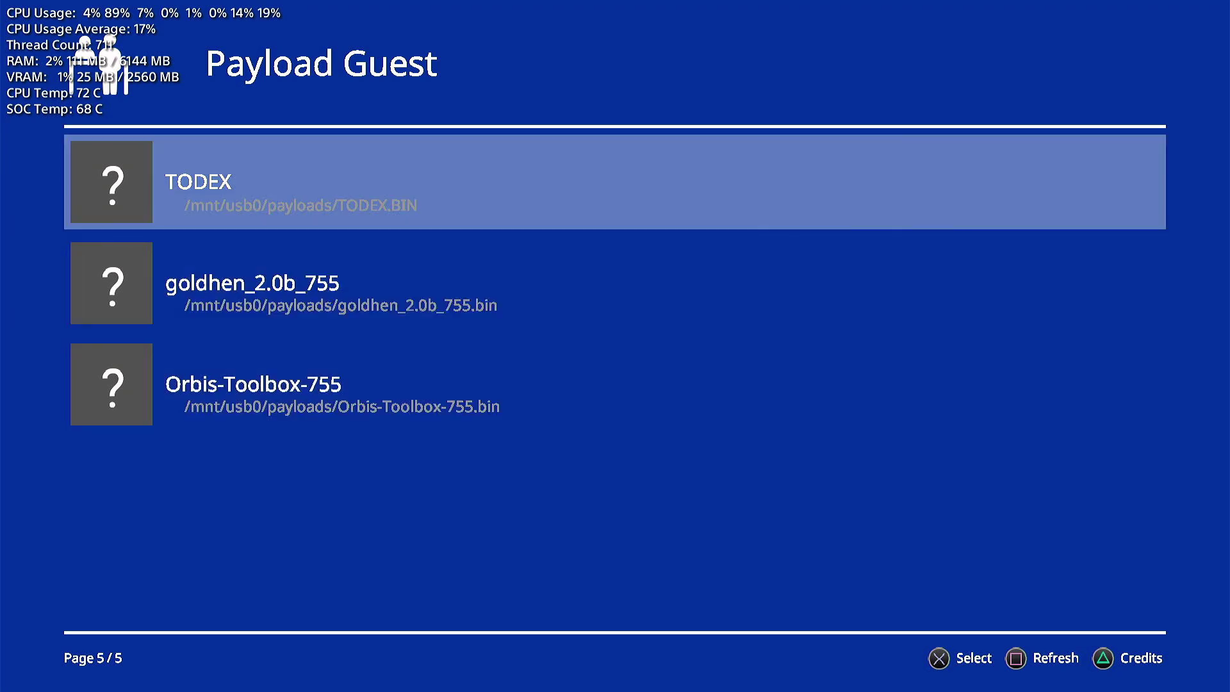
{"action": "key", "text": "Up"}
{"action": "key", "text": "Up"}
{"action": "key", "text": "Up"}
{"action": "key", "text": "Up"}
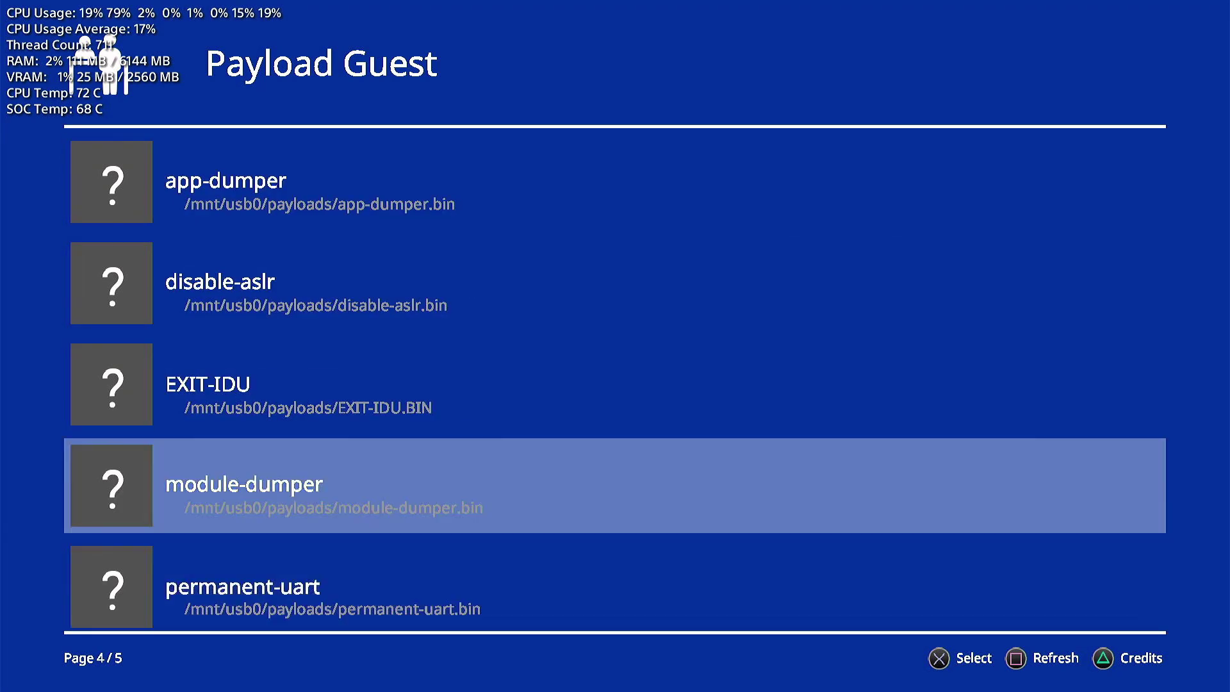
{"action": "key", "text": "Up"}
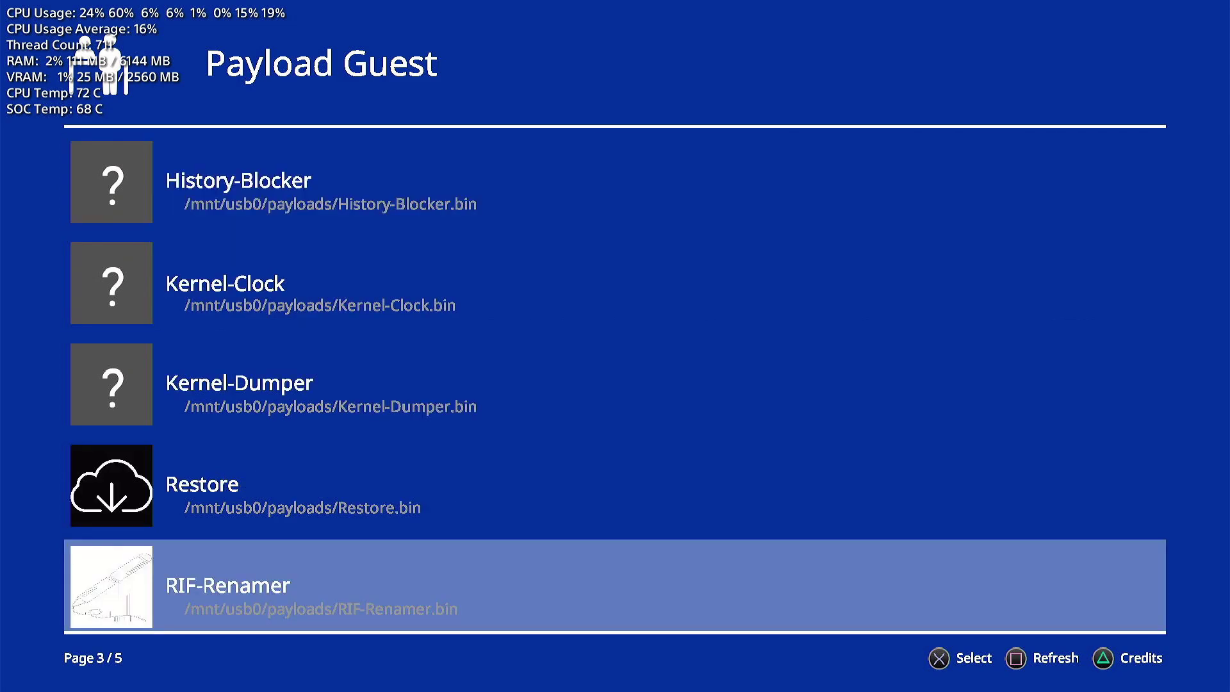
{"action": "key", "text": "Up"}
{"action": "key", "text": "Up"}
{"action": "key", "text": "Up"}
{"action": "key", "text": "Up"}
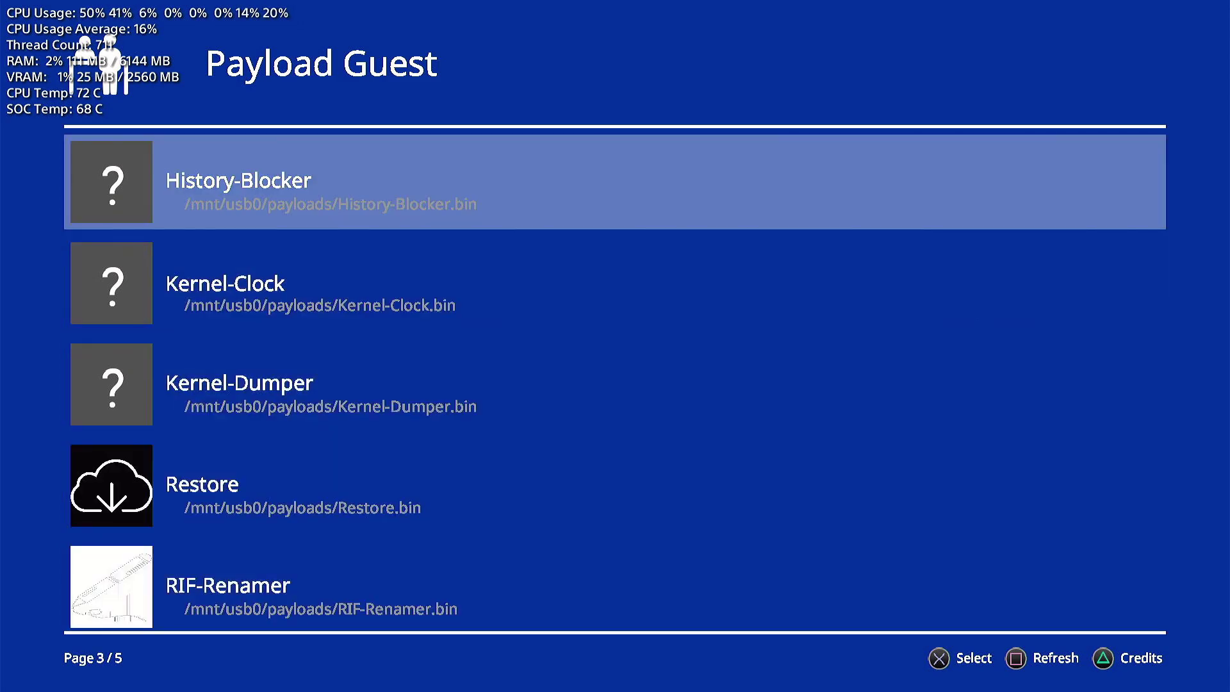
{"action": "key", "text": "Return"}
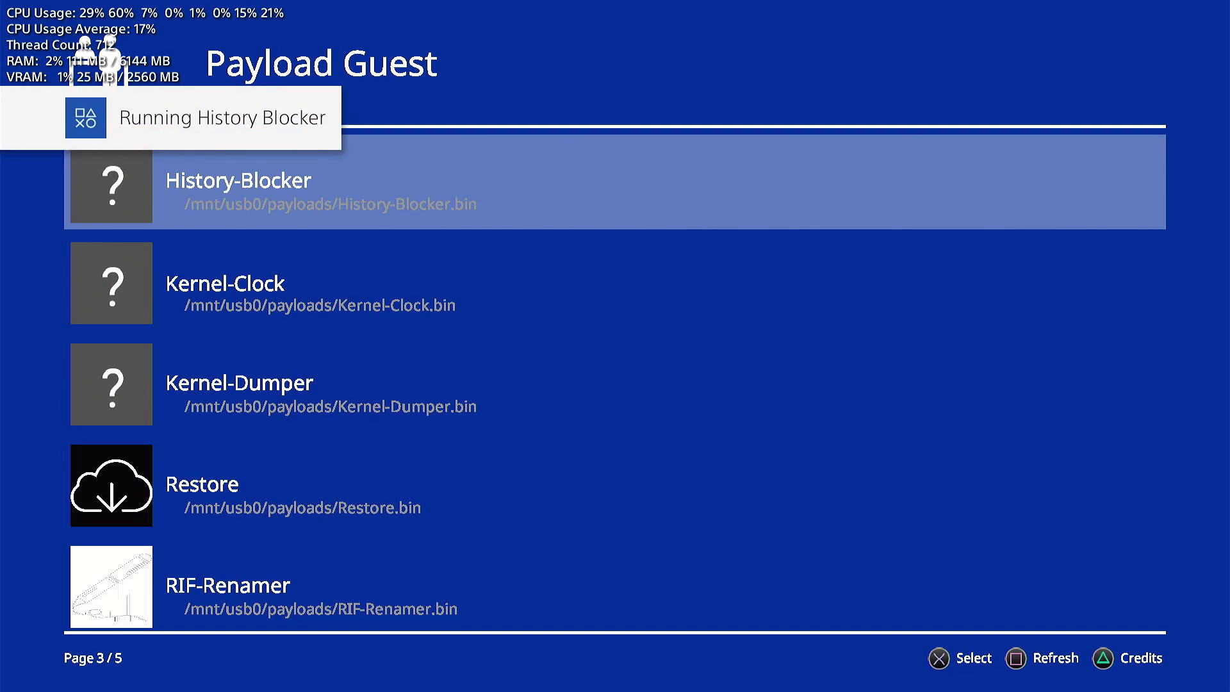
Step: Run the FTP payload from page 2 of the payload list
{"action": "key", "text": "Up"}
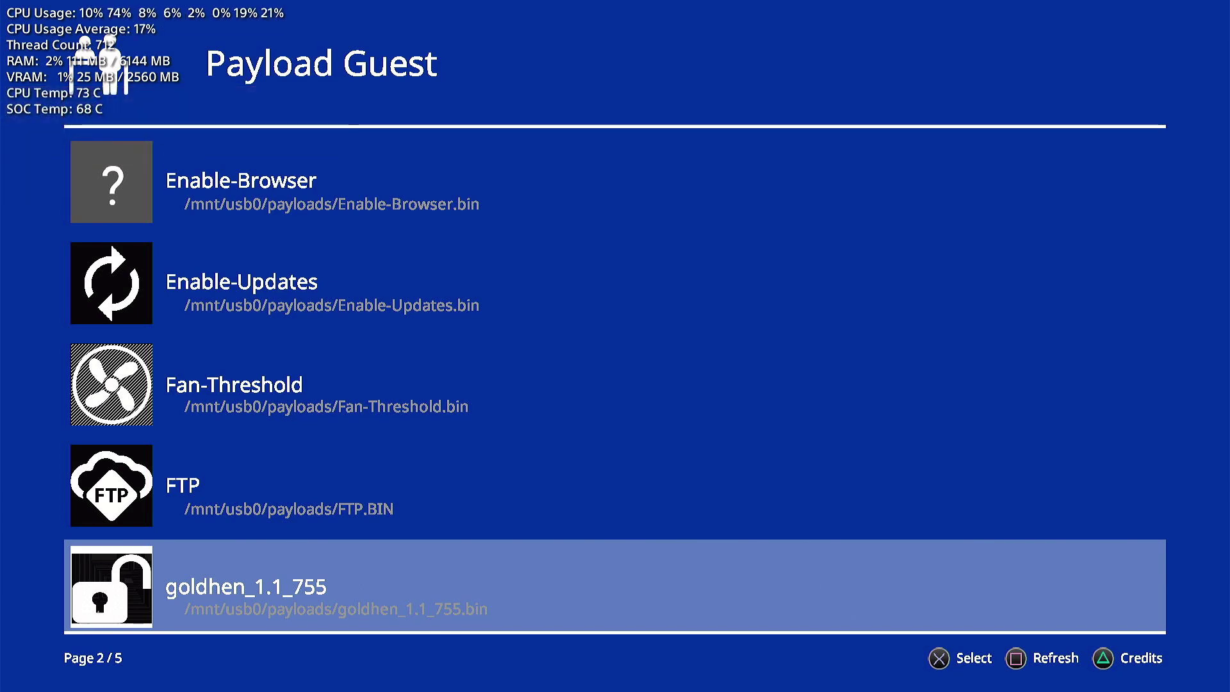
{"action": "key", "text": "Up"}
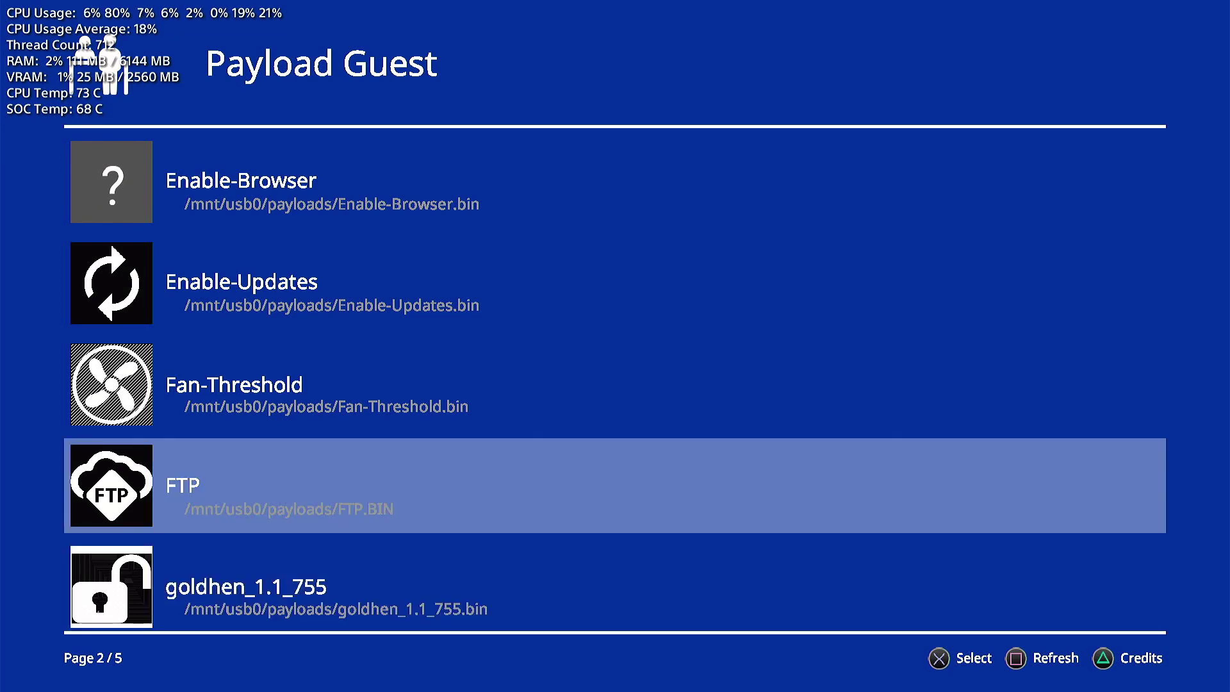
{"action": "key", "text": "Return"}
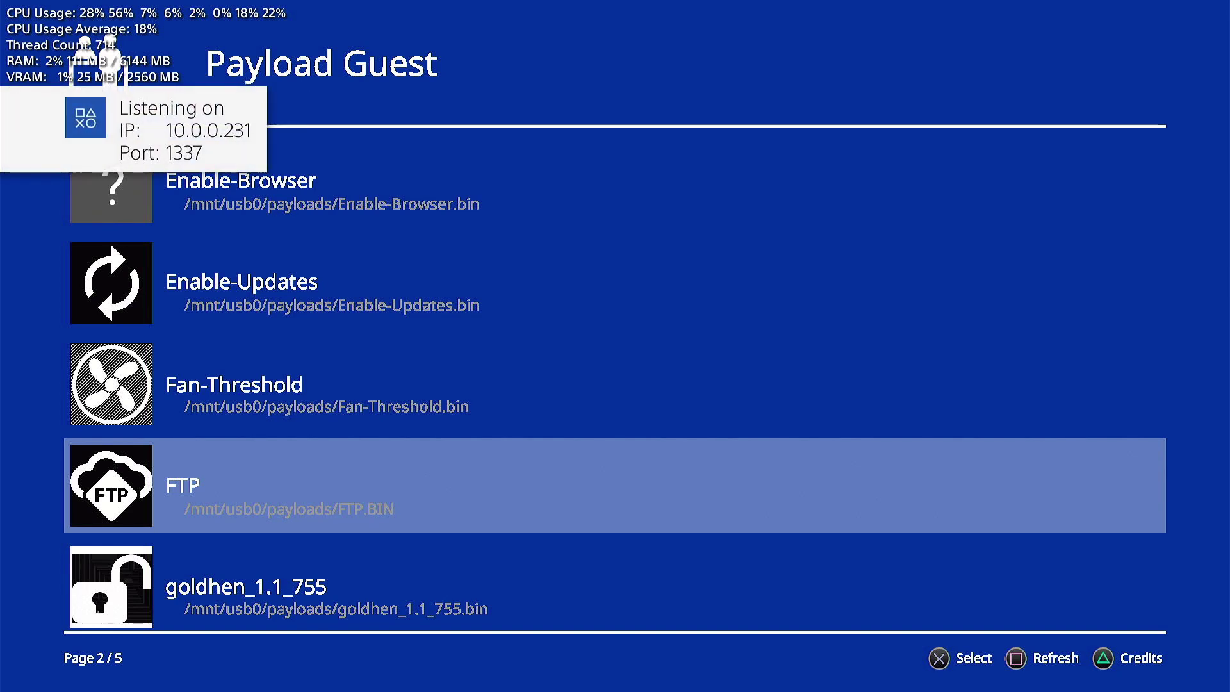
Step: Run the Disable-Updates payload from the first page of the payload list
{"action": "key", "text": "Up"}
{"action": "key", "text": "Up"}
{"action": "key", "text": "Up"}
{"action": "key", "text": "Up"}
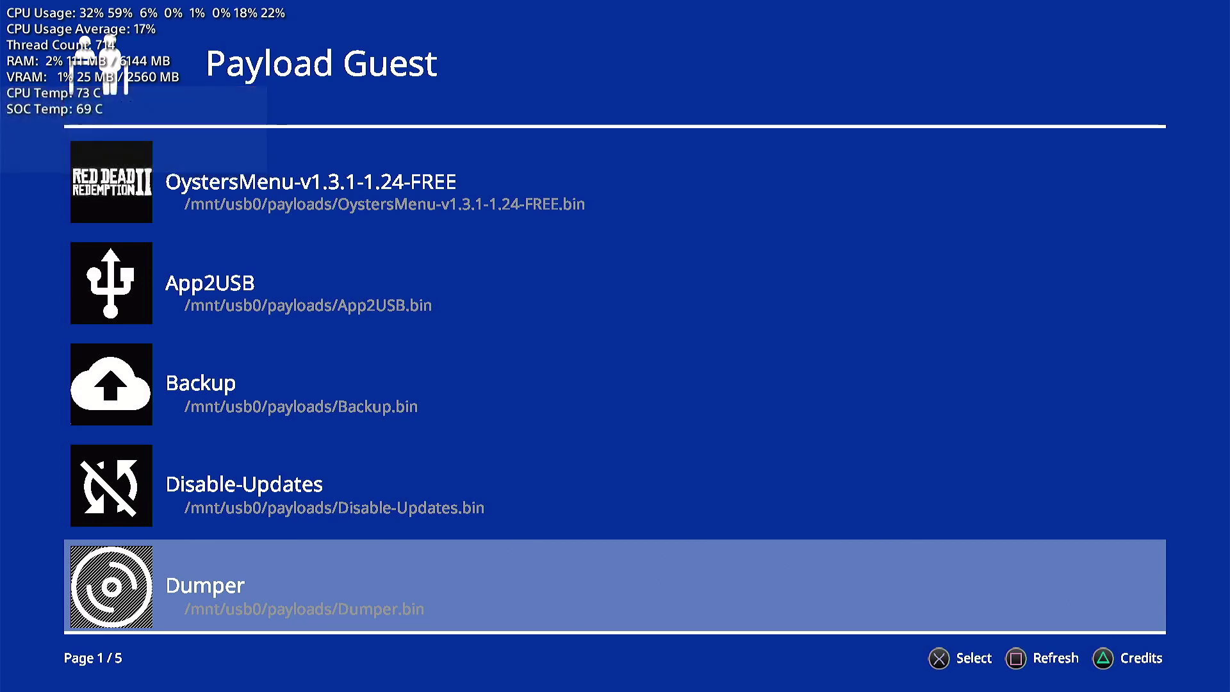
{"action": "key", "text": "Up"}
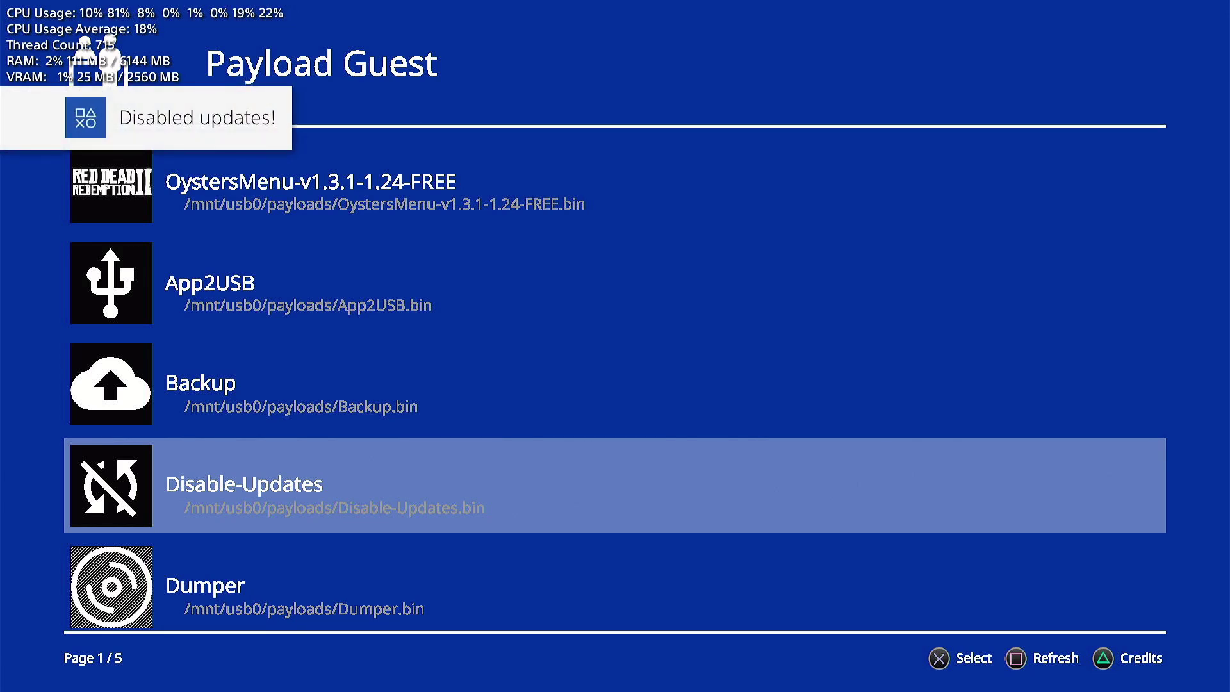
Step: Highlight the OystersMenu-v1.3.1-1.24-FREE payload for Red Dead Redemption II in the list
{"action": "key", "text": "Up"}
{"action": "key", "text": "Up"}
{"action": "key", "text": "Up"}
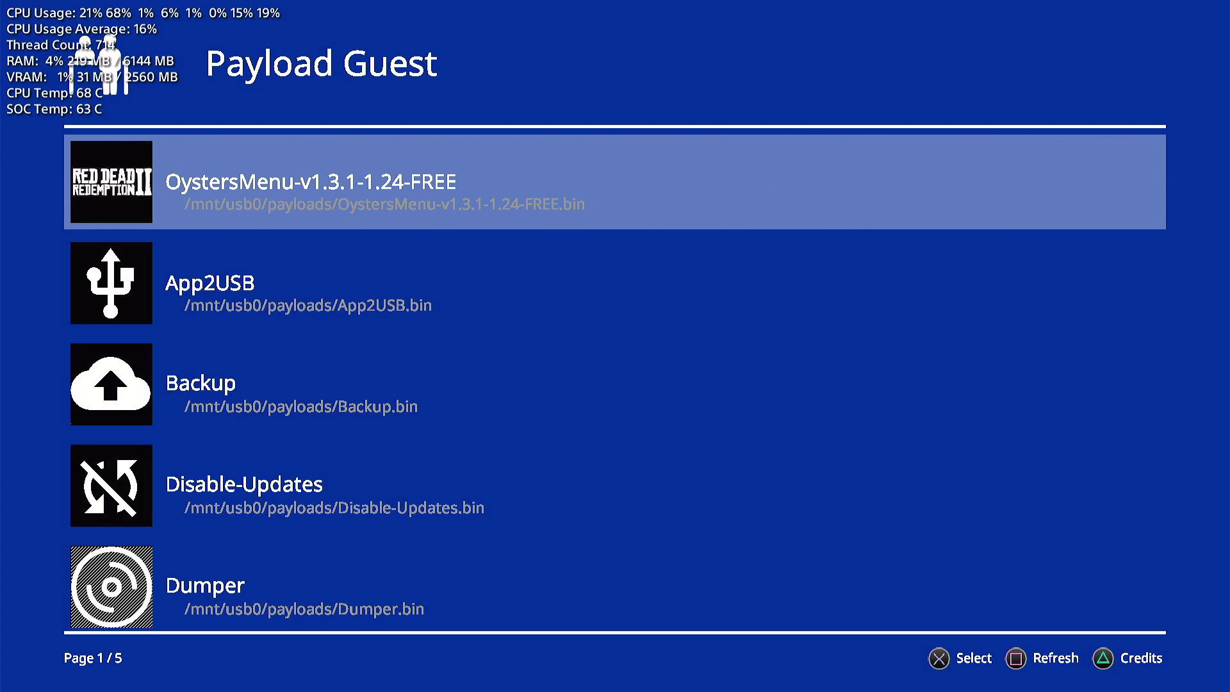
{"action": "key", "text": "Down"}
{"action": "key", "text": "Up"}
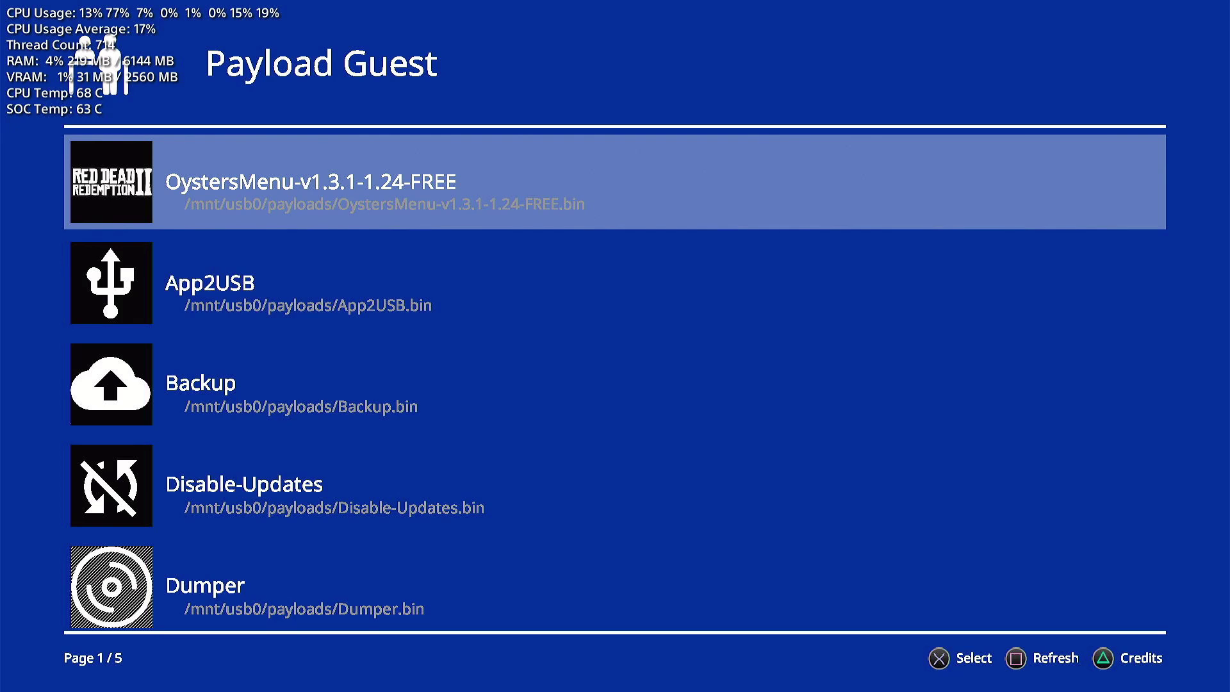